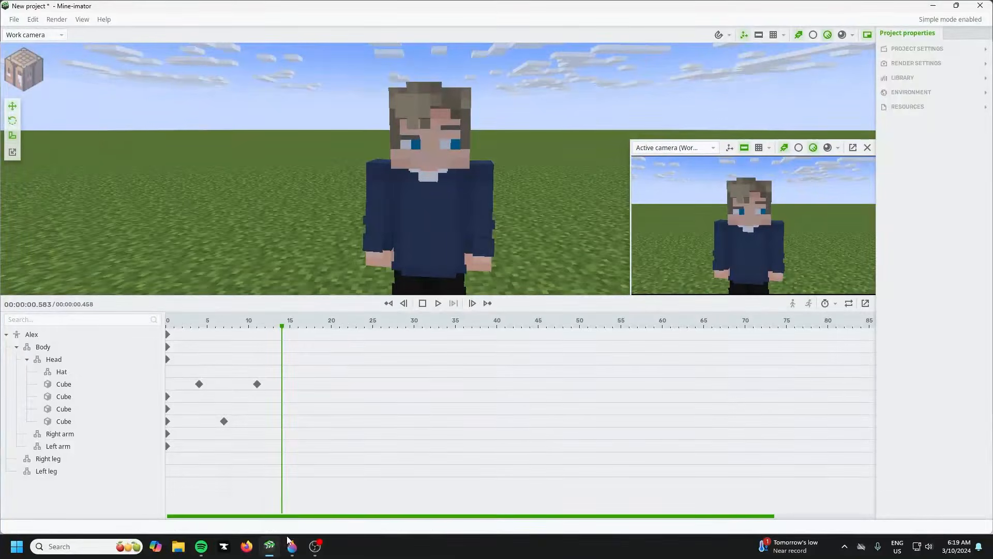
# Switch to Paint 3D and shrink the blank canvas to about 3 × 2 px
pyautogui.click(293, 546)
pyautogui.click(519, 29)
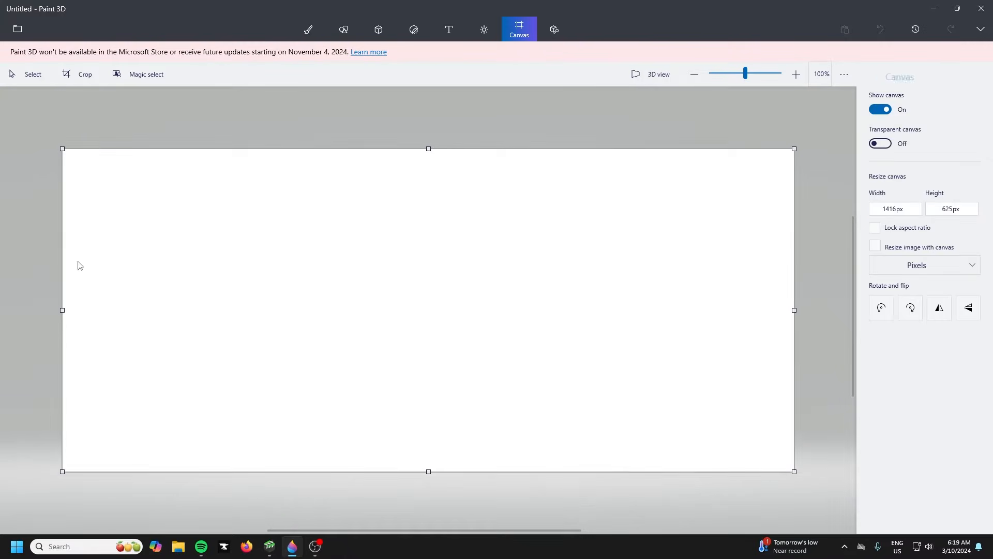
pyautogui.moveTo(788, 150); pyautogui.dragTo(63, 471)
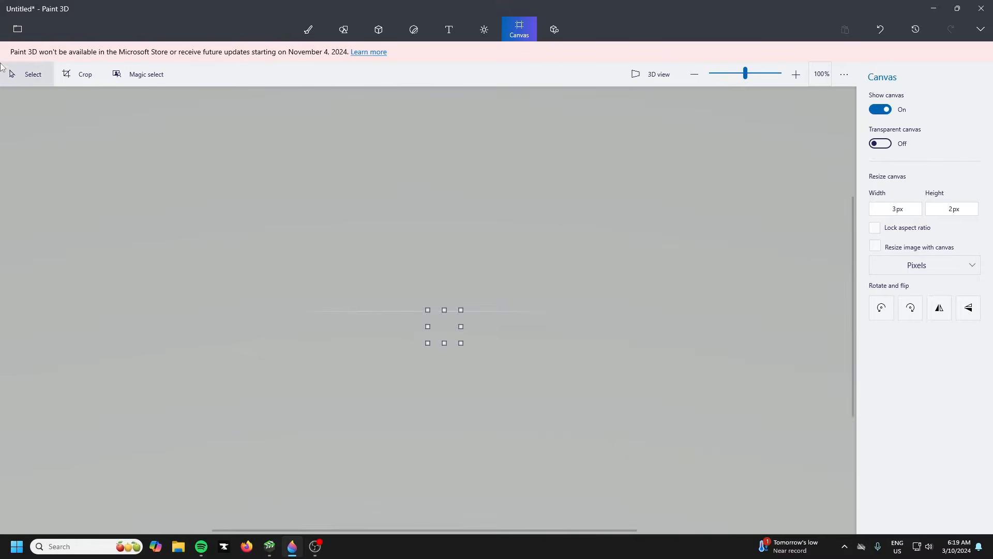
# Insert the 64 × 64 px Minecraft skin image into the tiny canvas
pyautogui.click(17, 29)
pyautogui.click(78, 133)
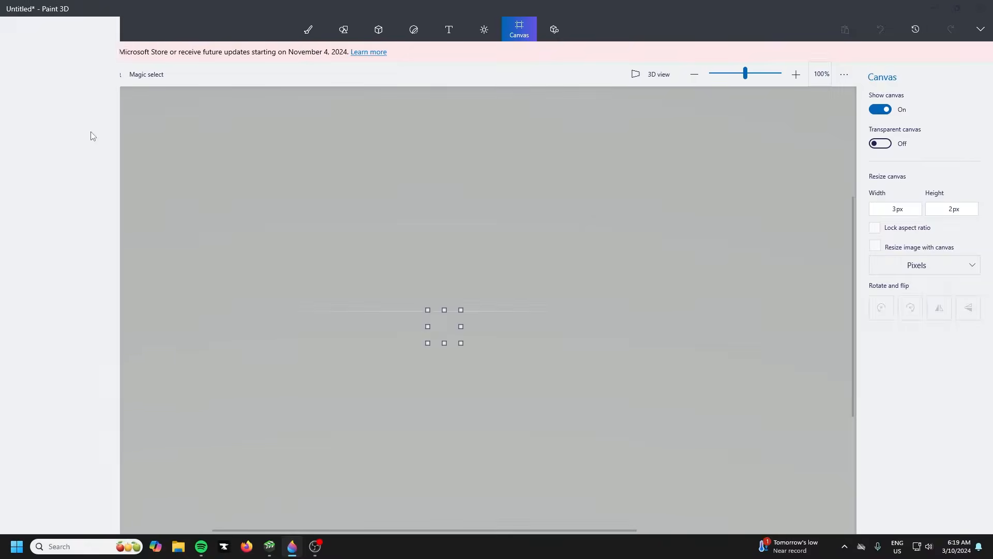
pyautogui.scroll(-5, 429, 245)
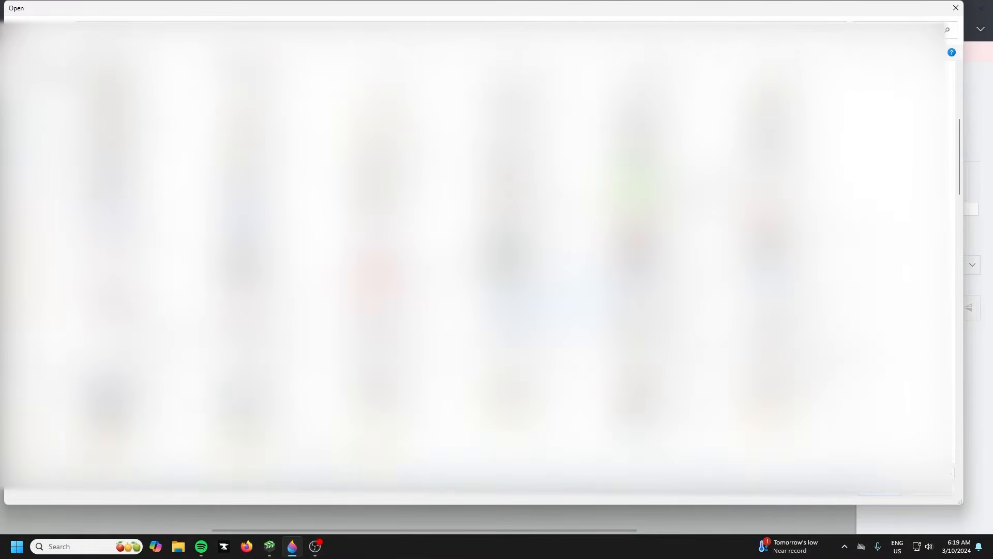
pyautogui.scroll(-3, 543, 306)
pyautogui.doubleClick(517, 324)
pyautogui.scroll(4, 473, 321)
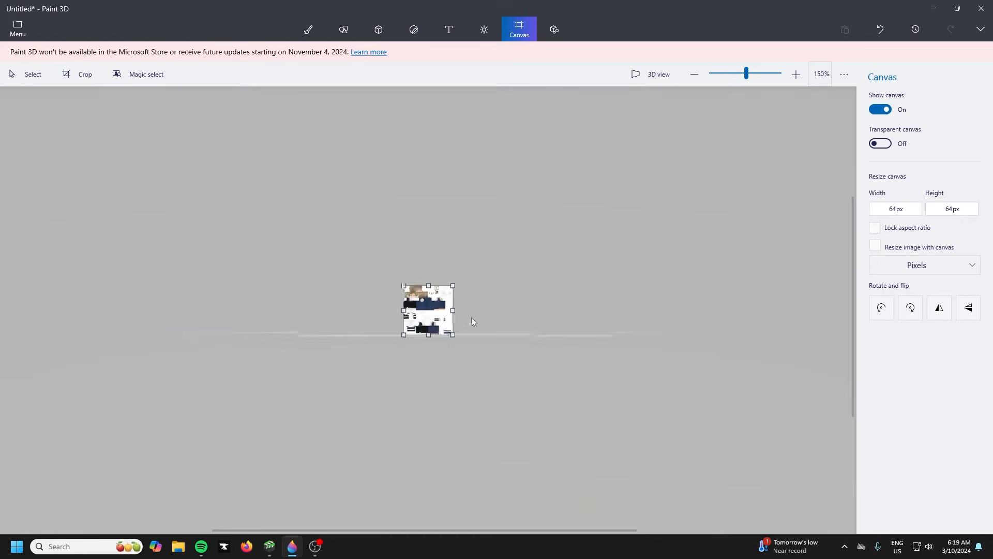
pyautogui.scroll(3, 451, 321)
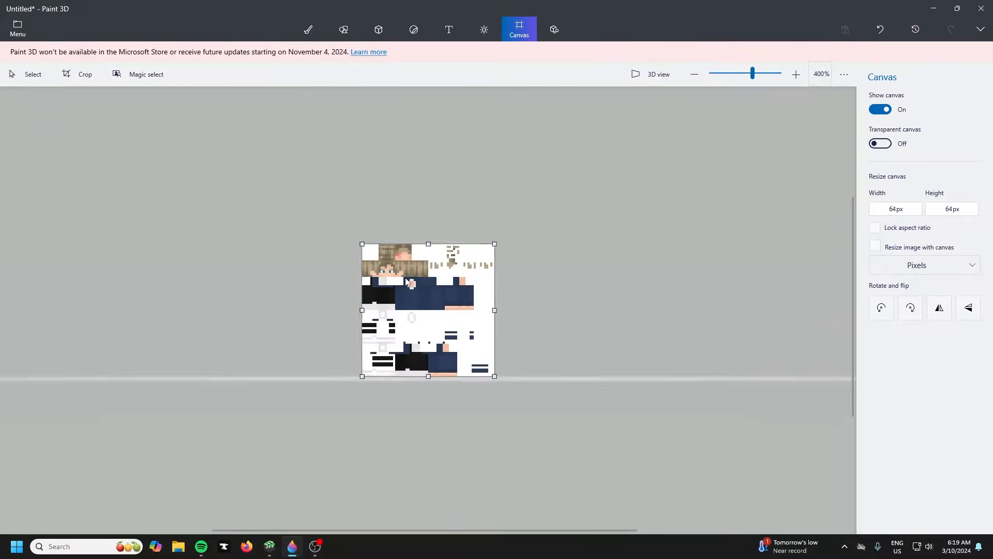
# Make the canvas behind the skin texture transparent
pyautogui.click(890, 147)
pyautogui.scroll(5, 339, 271)
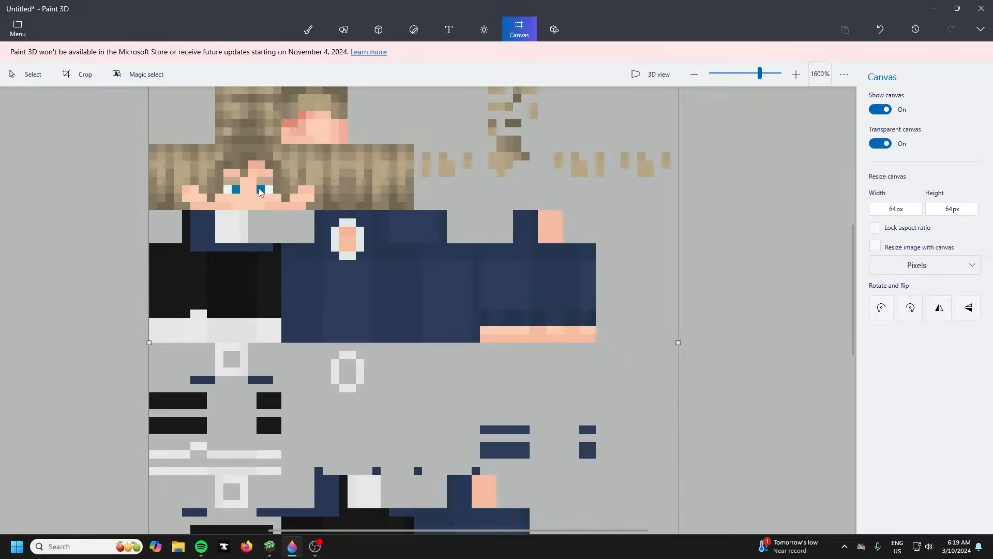
pyautogui.scroll(-3, 318, 214)
pyautogui.scroll(8, 292, 198)
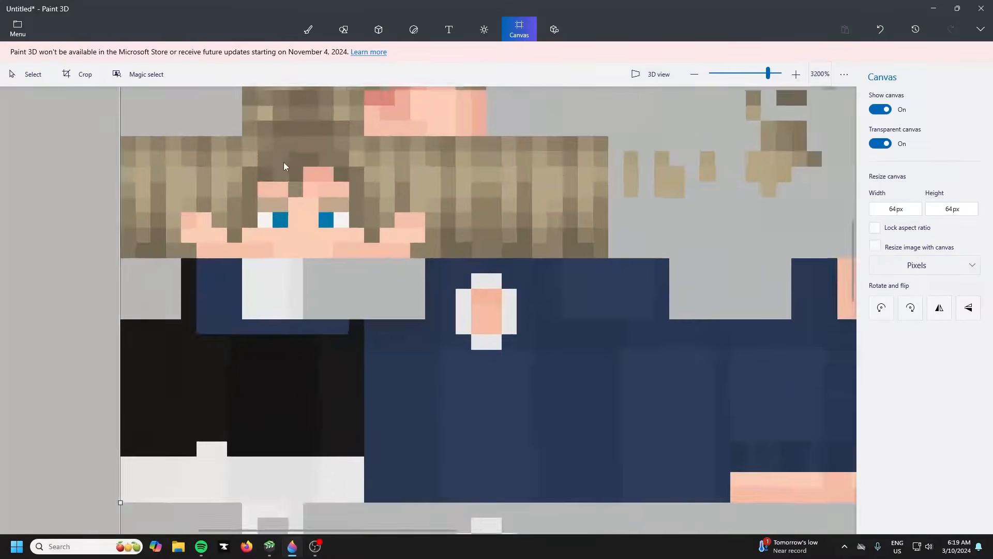
# Cover both eyebrows on the skin's face by stretching neighbouring skin-coloured pixels over them
pyautogui.moveTo(378, 276); pyautogui.dragTo(443, 245)
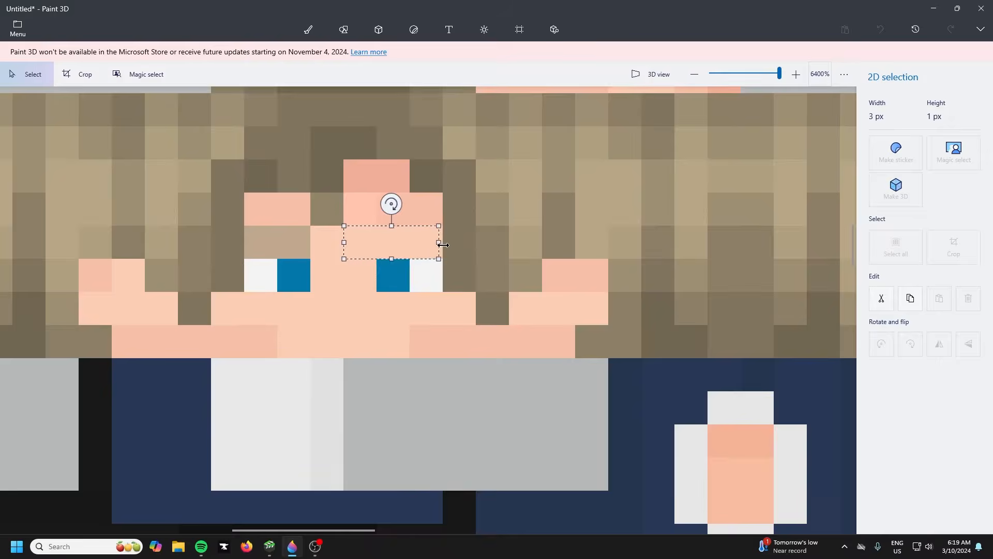
pyautogui.click(466, 248)
pyautogui.moveTo(340, 238); pyautogui.dragTo(312, 280)
# Cover both blue pupils by stretching the adjacent white eye pixels over them
pyautogui.click(297, 280)
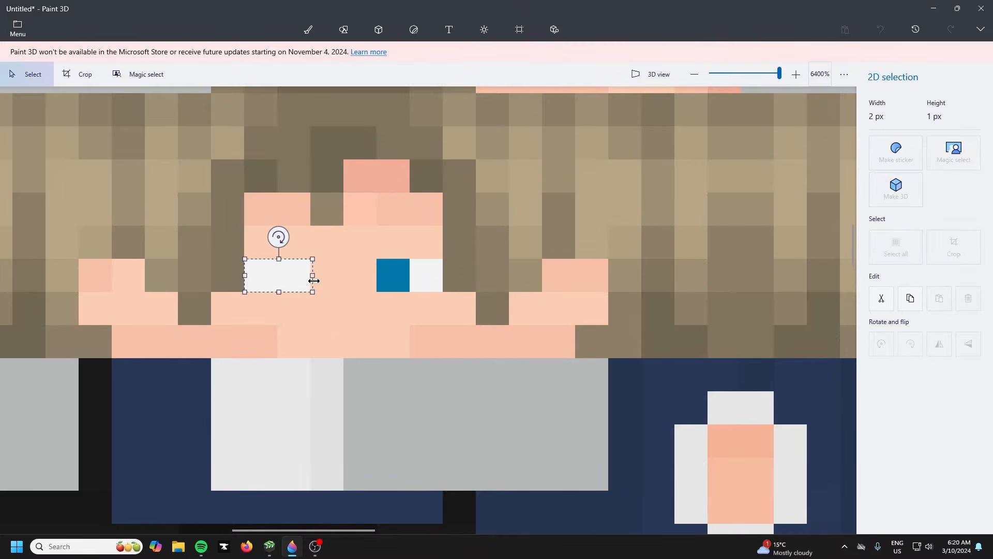
pyautogui.click(450, 288)
pyautogui.moveTo(407, 300); pyautogui.dragTo(377, 275)
pyautogui.click(474, 291)
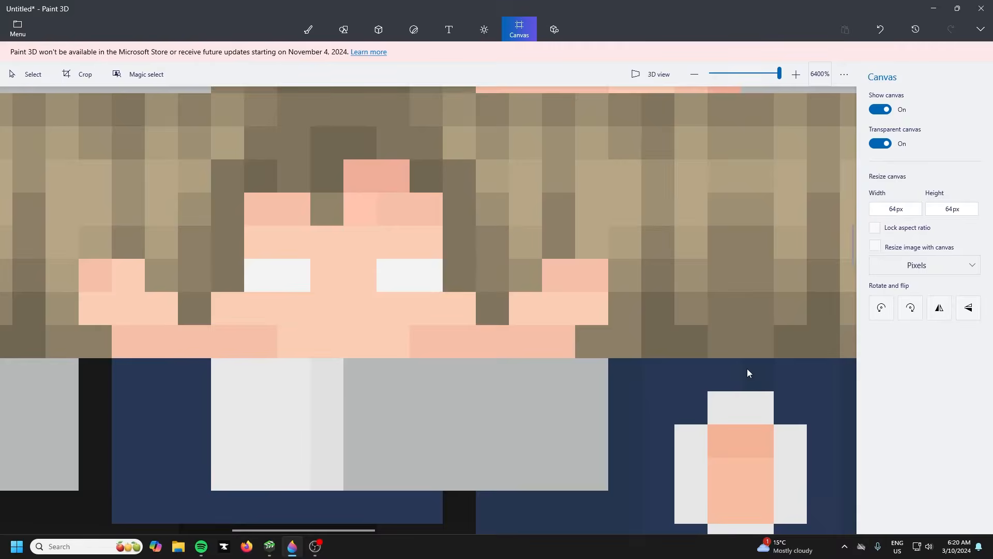
# Undo the eyebrow and pupil edits on the skin's face
pyautogui.scroll(-5, 761, 373)
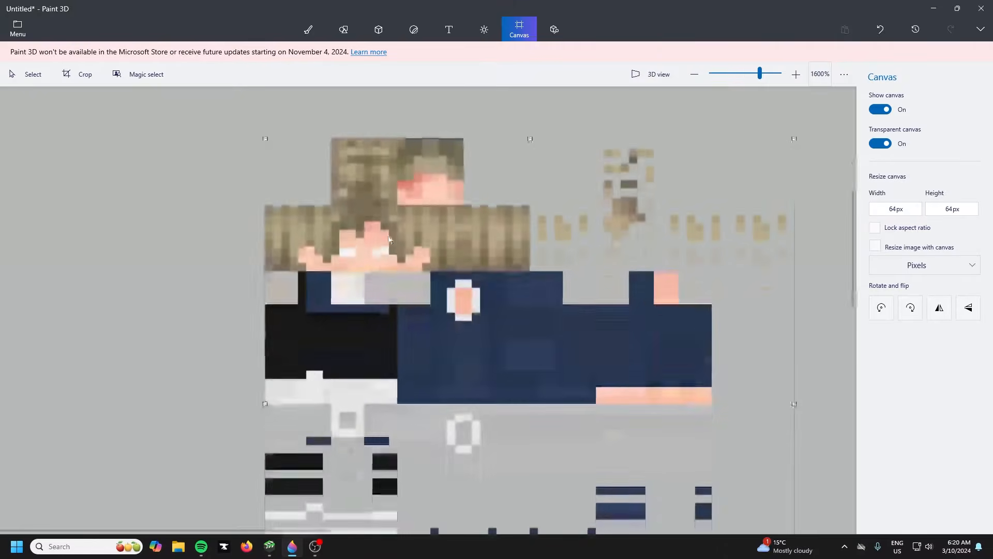
pyautogui.scroll(-2, 295, 237)
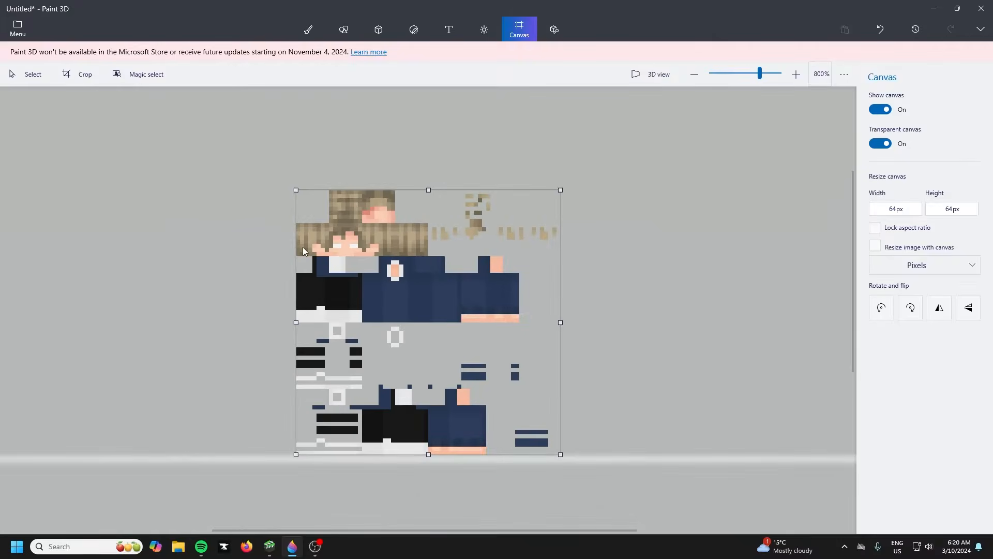
pyautogui.scroll(7, 303, 247)
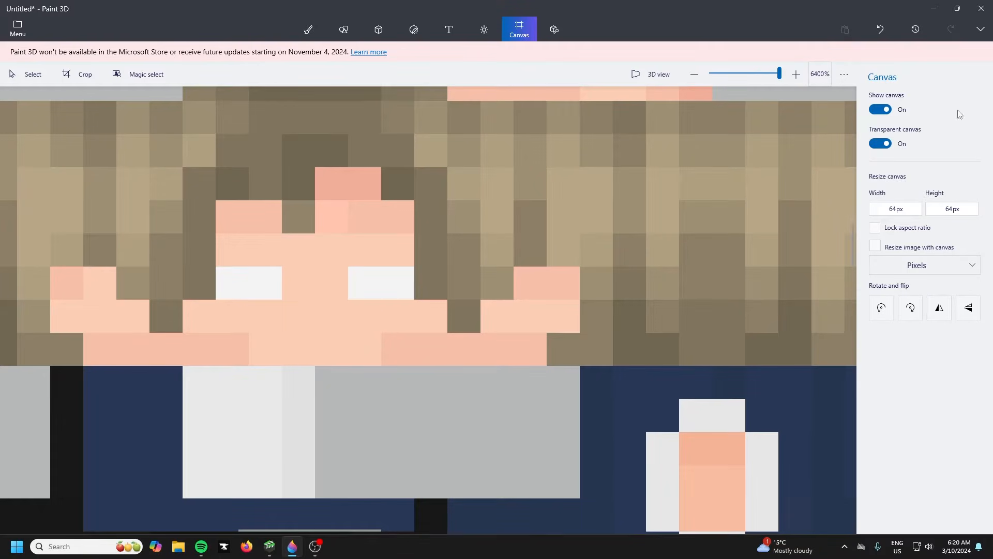
pyautogui.click(888, 36)
pyautogui.click(888, 36)
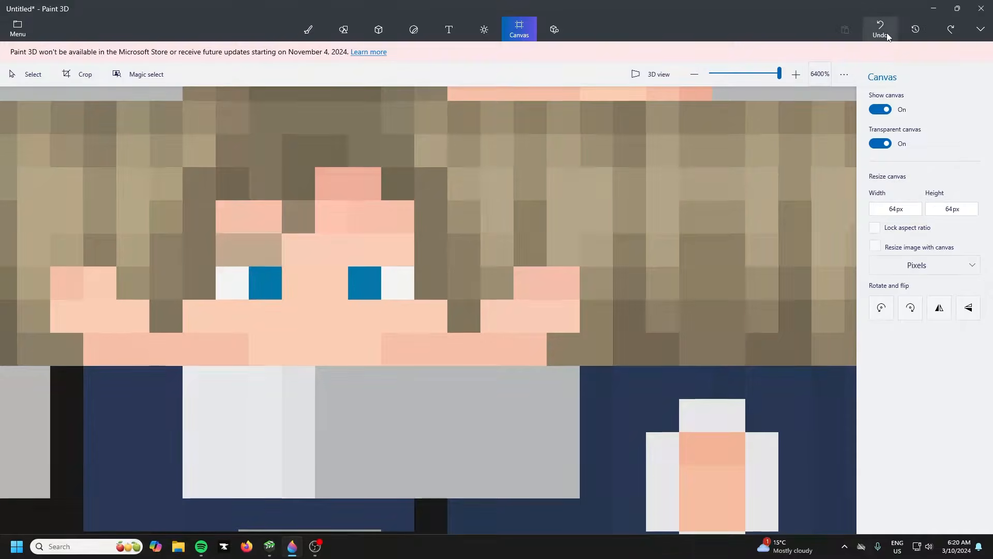
pyautogui.click(887, 36)
pyautogui.scroll(-2, 357, 176)
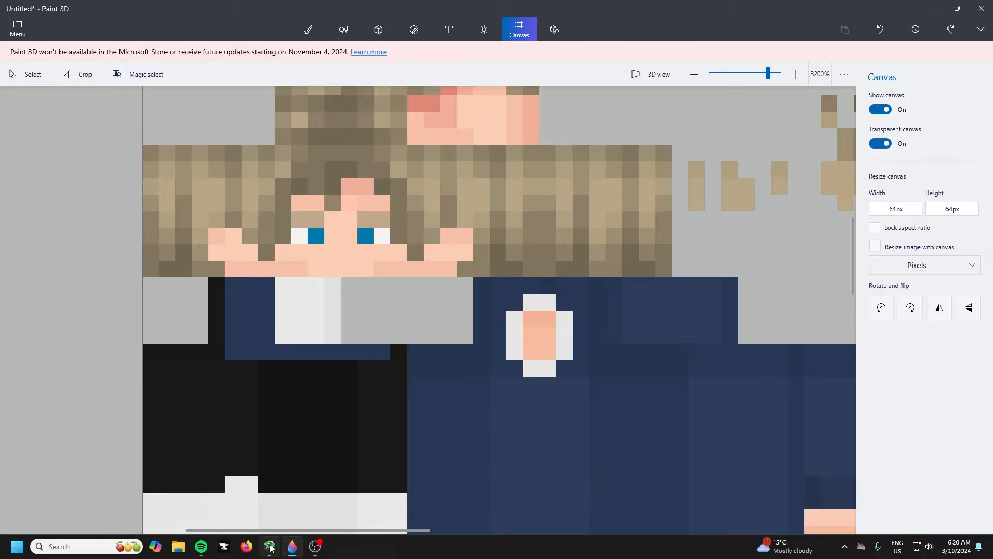
# Sample the blue pupil colour from the skin for the Marker brush and open its colour values
pyautogui.click(308, 29)
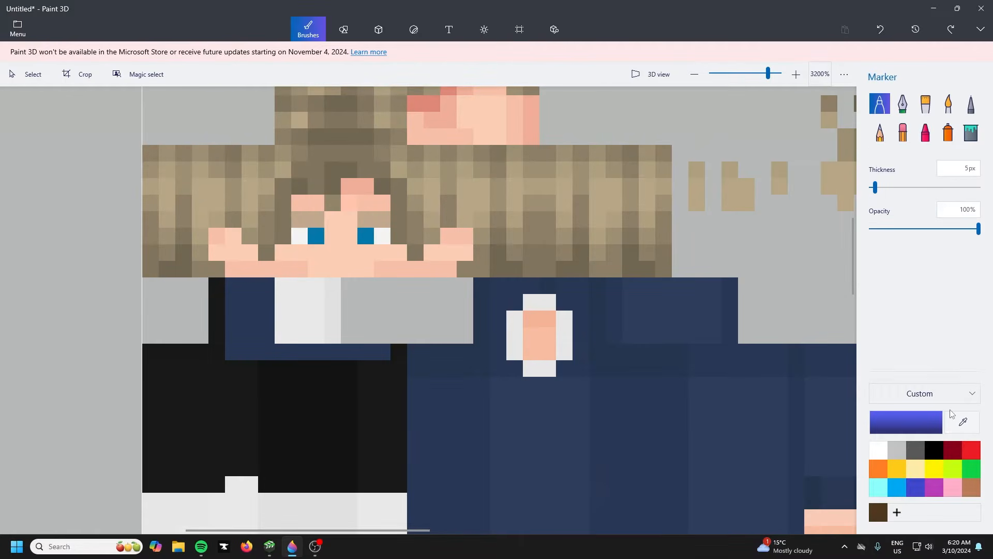
pyautogui.click(364, 238)
pyautogui.click(898, 413)
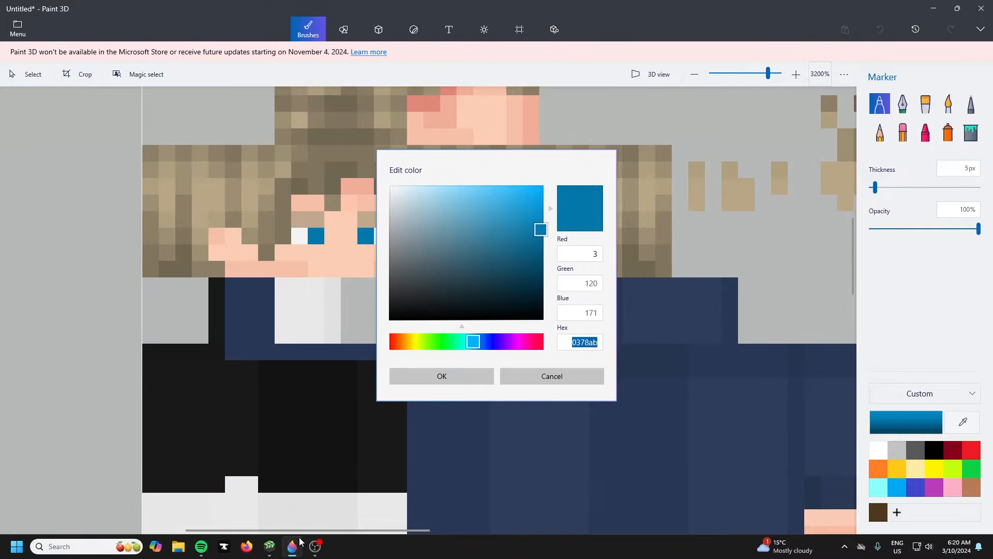
# Switch to Mine-imator and create a slim Human character using the "animate eyes" skin
pyautogui.click(269, 546)
pyautogui.click(23, 69)
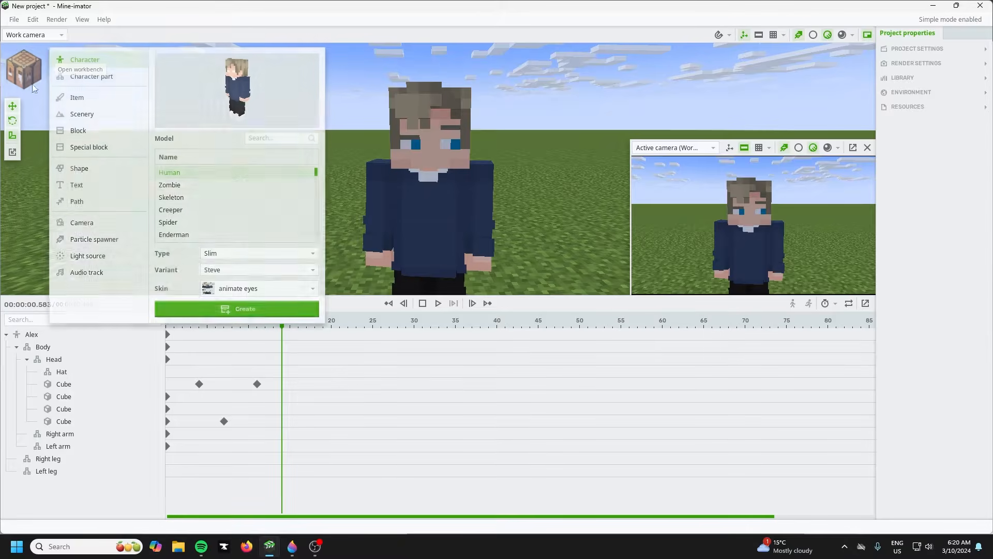
pyautogui.click(225, 310)
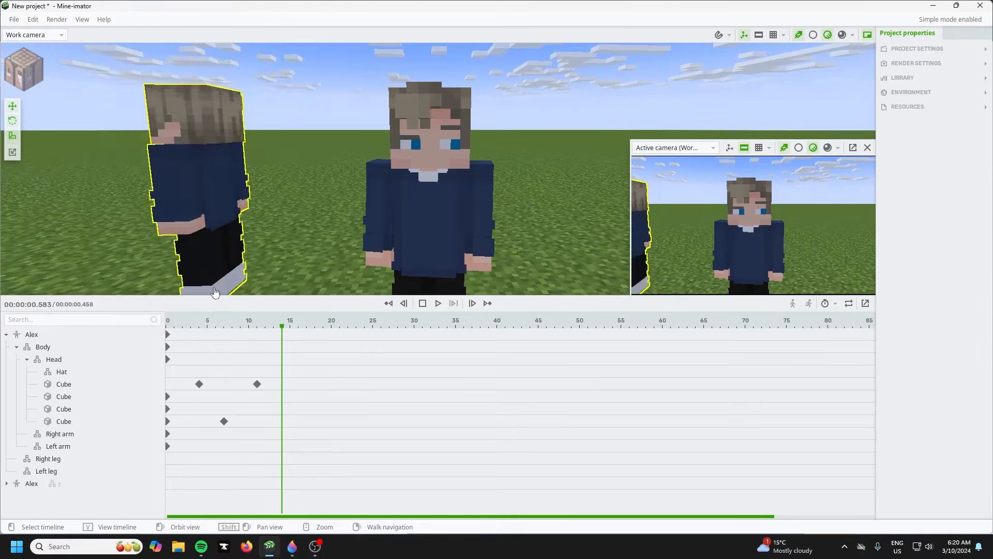
# Move the new character away from the existing one and frame its blank-eyed face from the front
pyautogui.moveTo(161, 253); pyautogui.dragTo(191, 252, button='middle')
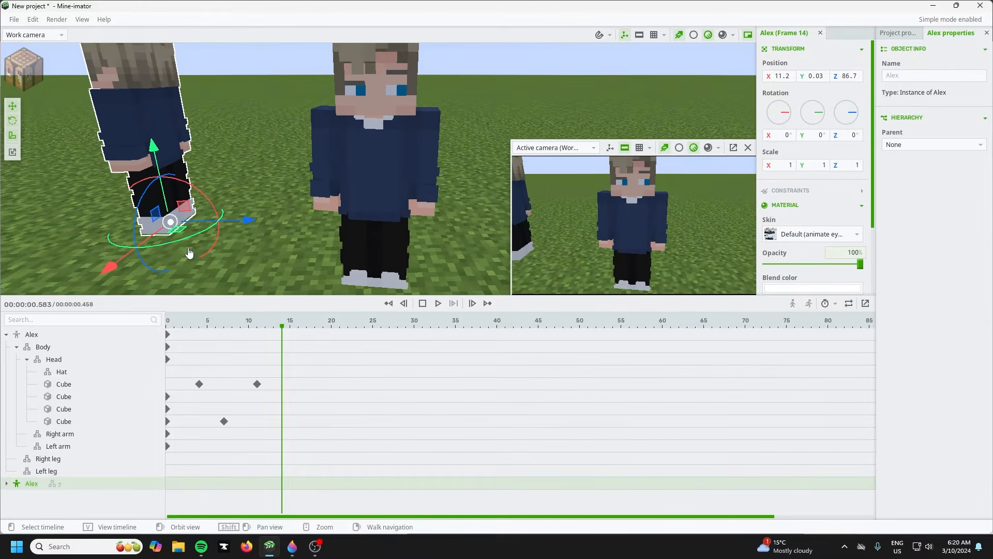
pyautogui.moveTo(179, 249); pyautogui.dragTo(238, 192)
pyautogui.click(269, 107)
pyautogui.moveTo(269, 107); pyautogui.dragTo(217, 81, button='right')
pyautogui.press('a')
pyautogui.press('d')
pyautogui.press('w')
pyautogui.press('s')
pyautogui.press('a')
pyautogui.moveTo(103, 93)
pyautogui.mouseDown(button='right')
pyautogui.moveTo(97, 77)
pyautogui.moveTo(119, 81)
pyautogui.moveTo(103, 75)
pyautogui.mouseUp(button='right')
pyautogui.press('s')
pyautogui.press('d')
pyautogui.press('a')
pyautogui.press('w')
pyautogui.press('s')
# Create an untextured Cube shape beside the new character
pyautogui.click(23, 67)
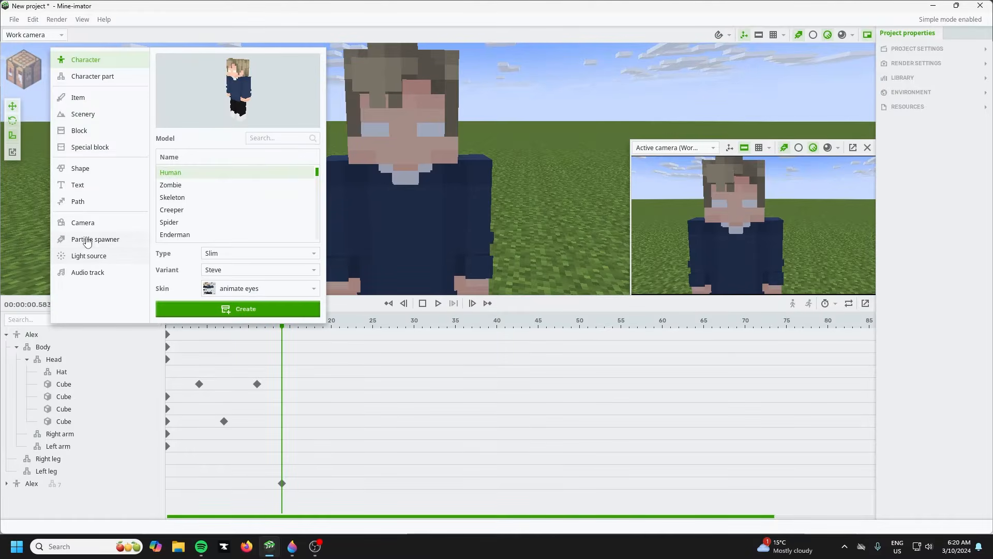
pyautogui.click(95, 131)
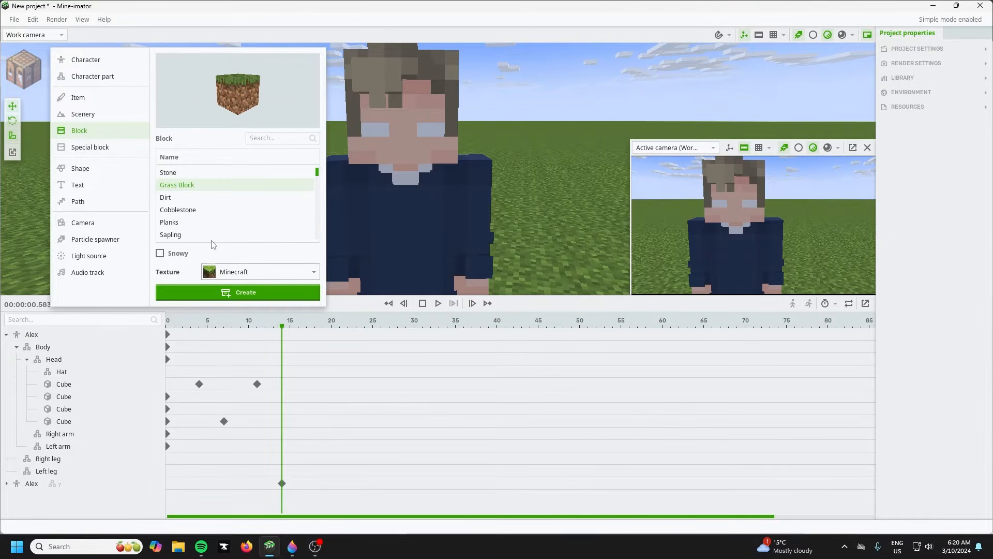
pyautogui.click(103, 169)
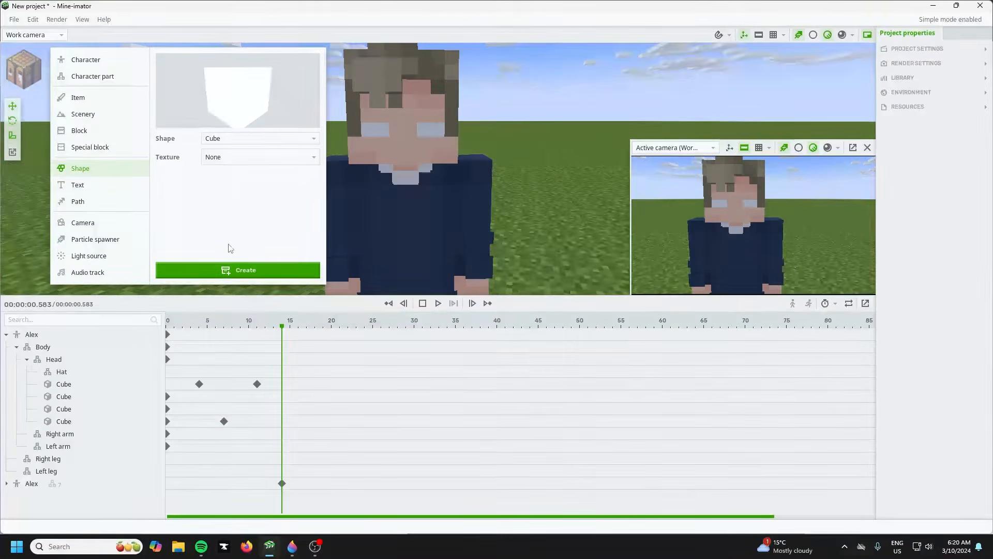
pyautogui.click(237, 270)
pyautogui.click(148, 219)
pyautogui.moveTo(148, 219); pyautogui.dragTo(132, 238, button='right')
# Collapse the first character's timeline, expand the new one's body and head, and parent the cube to the body
pyautogui.moveTo(49, 495); pyautogui.dragTo(31, 484)
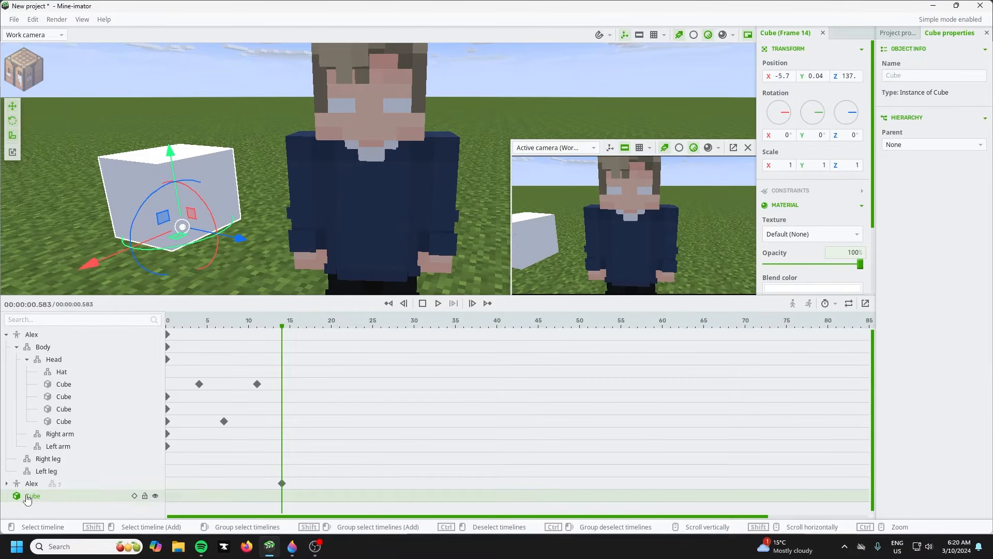
pyautogui.click(46, 470)
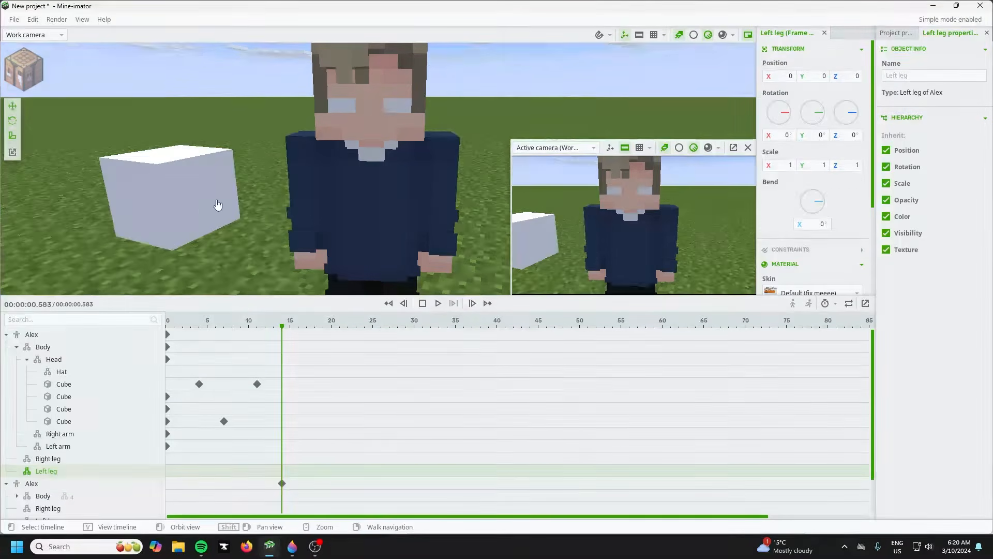
pyautogui.click(7, 335)
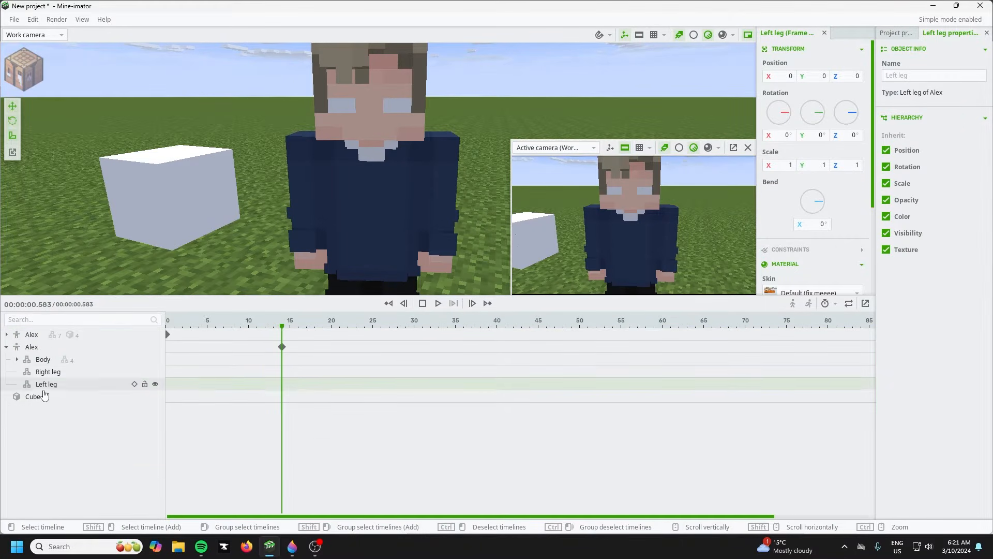
pyautogui.click(31, 396)
pyautogui.click(17, 359)
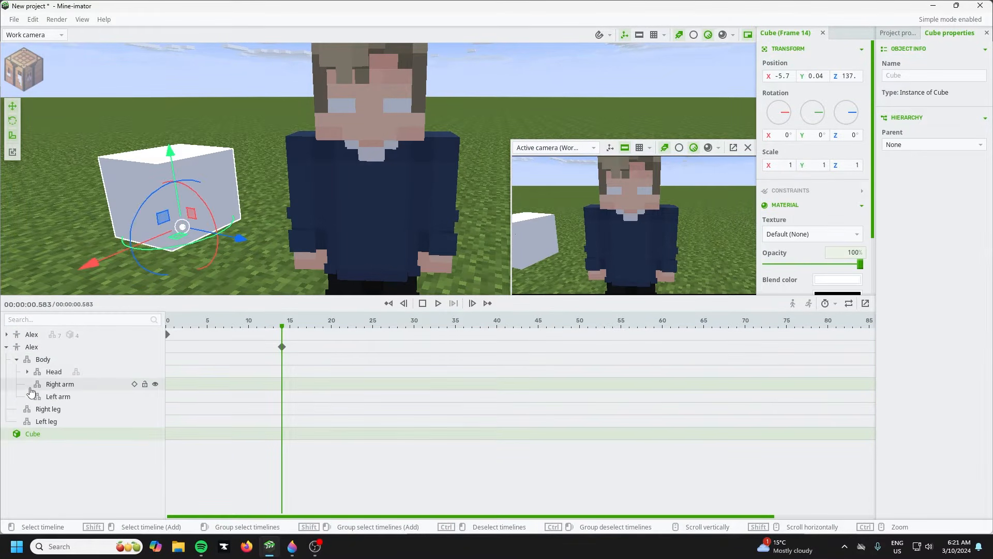
pyautogui.click(27, 371)
pyautogui.moveTo(37, 452); pyautogui.dragTo(53, 394)
# Create a second untextured Cube shape in the scene
pyautogui.moveTo(211, 278); pyautogui.dragTo(269, 258)
pyautogui.press('a')
pyautogui.press('a')
pyautogui.moveTo(269, 259); pyautogui.dragTo(211, 280, button='right')
pyautogui.press('w')
pyautogui.press('s')
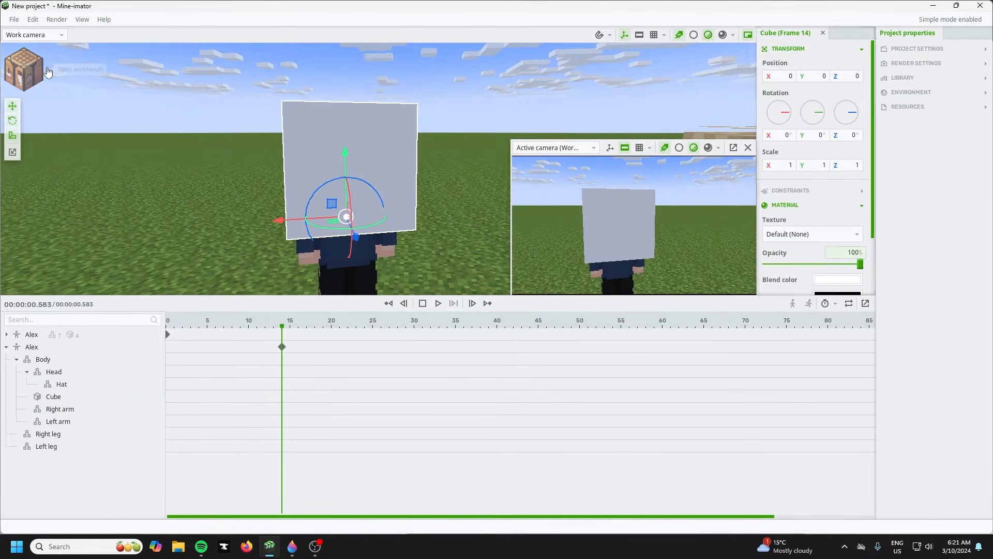
pyautogui.click(23, 69)
pyautogui.click(217, 271)
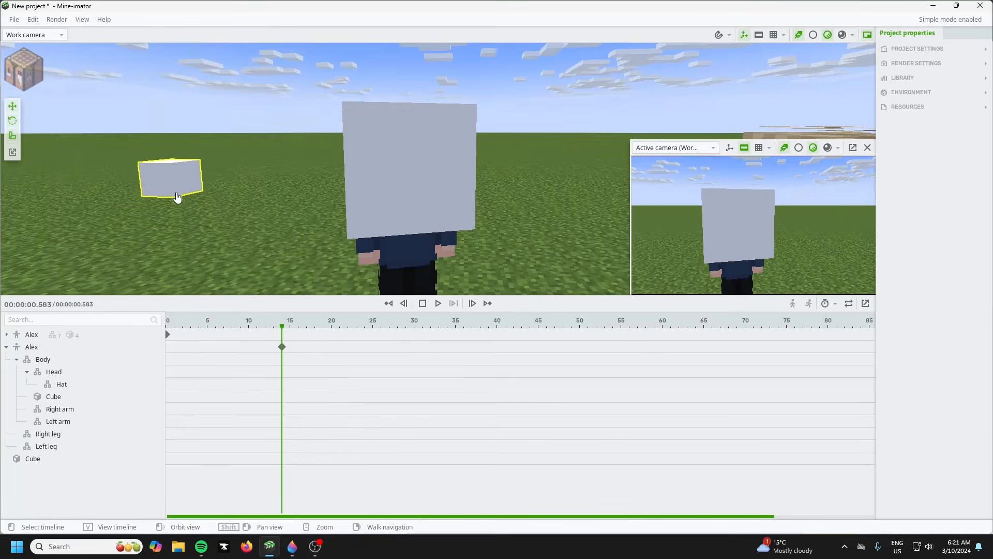
# Reposition the second cube beside the character and parent it to the Head in the timeline
pyautogui.click(187, 197)
pyautogui.click(49, 210)
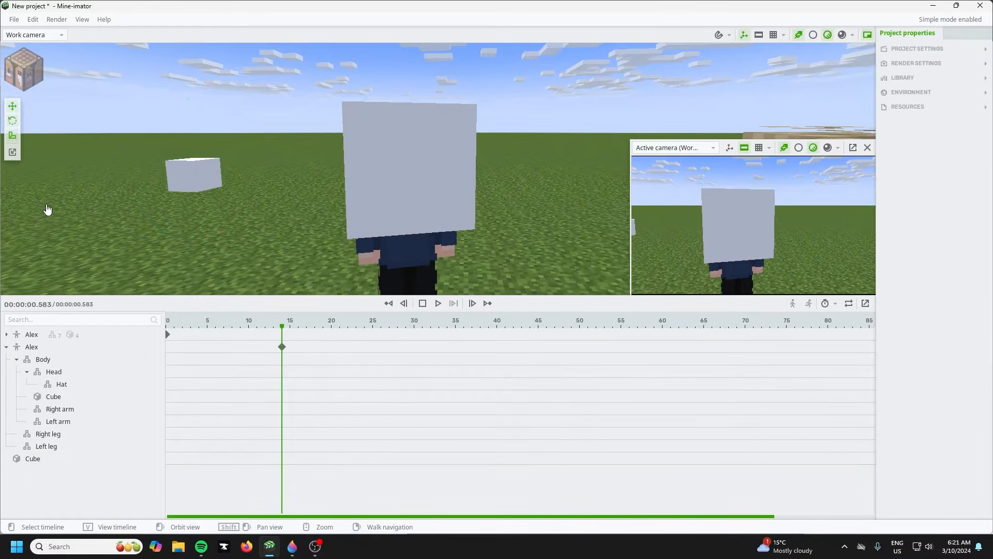
pyautogui.click(175, 186)
pyautogui.moveTo(68, 216); pyautogui.dragTo(16, 220)
pyautogui.moveTo(165, 206); pyautogui.dragTo(258, 221)
pyautogui.moveTo(38, 458); pyautogui.dragTo(110, 415)
pyautogui.moveTo(69, 377); pyautogui.dragTo(68, 379)
# Reset the head cube's position to 0, 0, 0 and move its keyframe to frame 0
pyautogui.moveTo(214, 238); pyautogui.dragTo(399, 235, button='right')
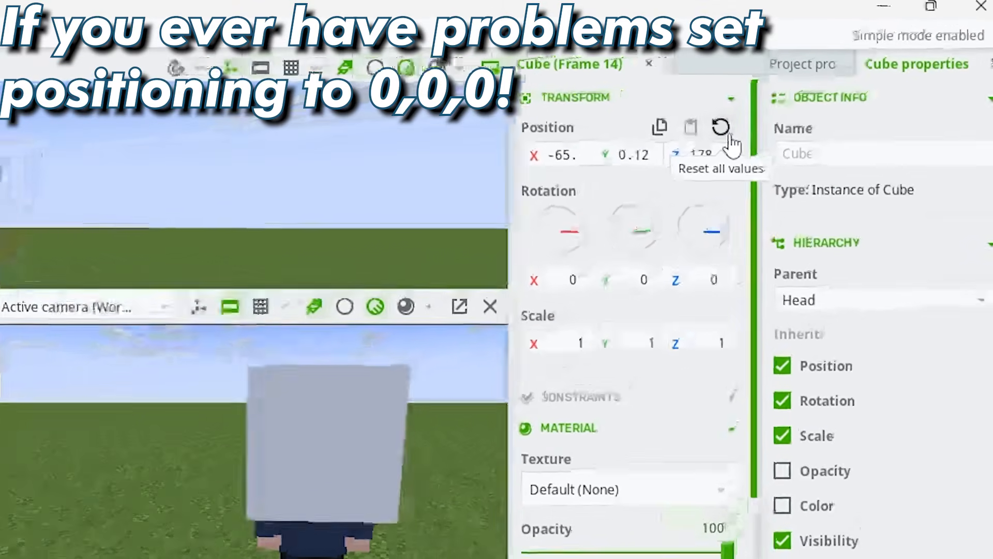
pyautogui.click(764, 110)
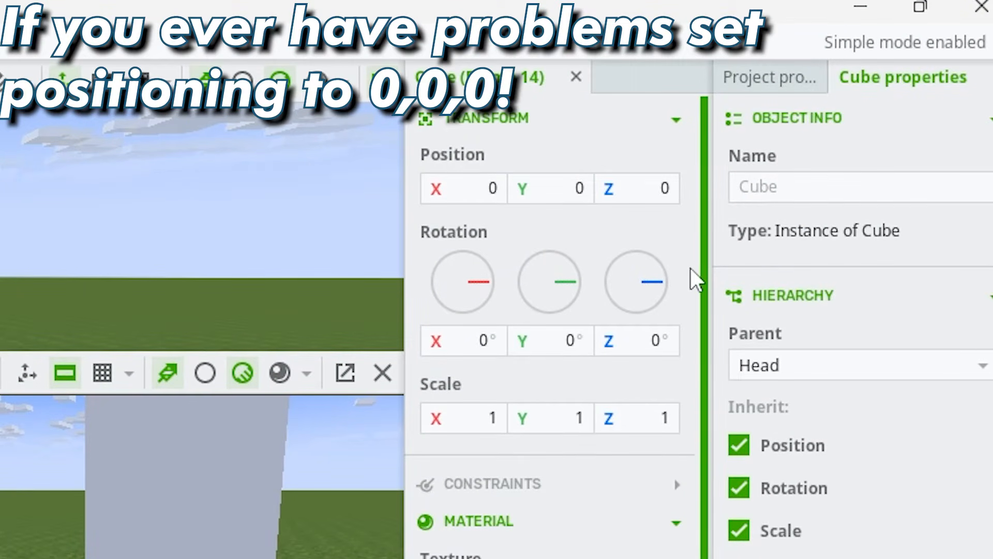
pyautogui.moveTo(5, 321); pyautogui.dragTo(6, 248)
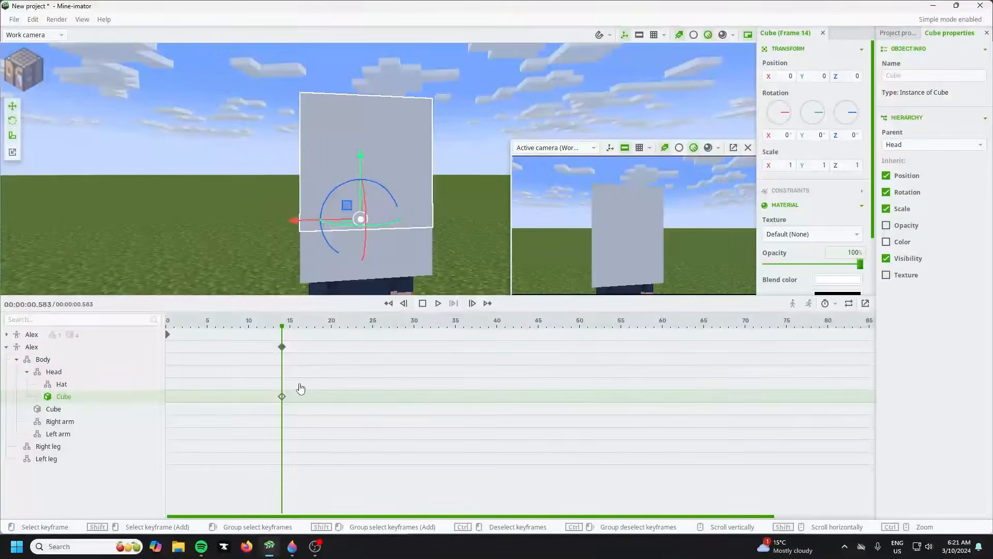
pyautogui.moveTo(283, 400); pyautogui.dragTo(168, 398)
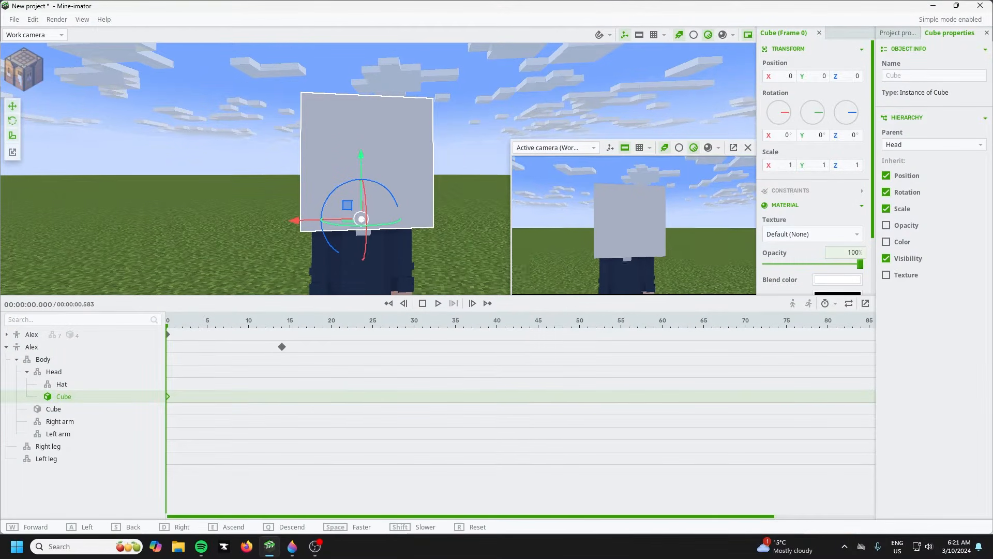
# Scale the head cube to 0.06 in X and Y and flatten it to about 0.00 in Z
pyautogui.moveTo(259, 202); pyautogui.dragTo(258, 202, button='right')
pyautogui.press('w')
pyautogui.press('s')
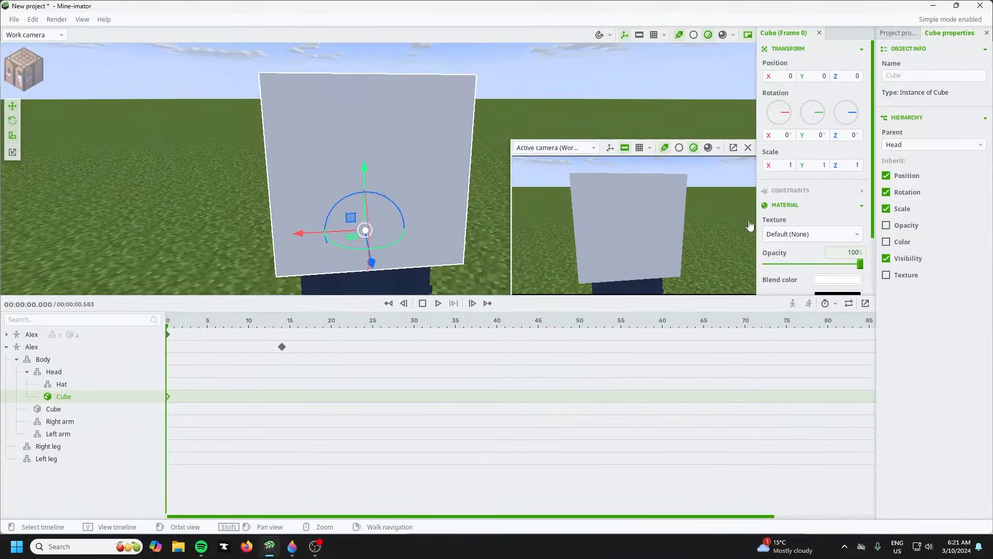
pyautogui.moveTo(785, 162); pyautogui.dragTo(742, 163)
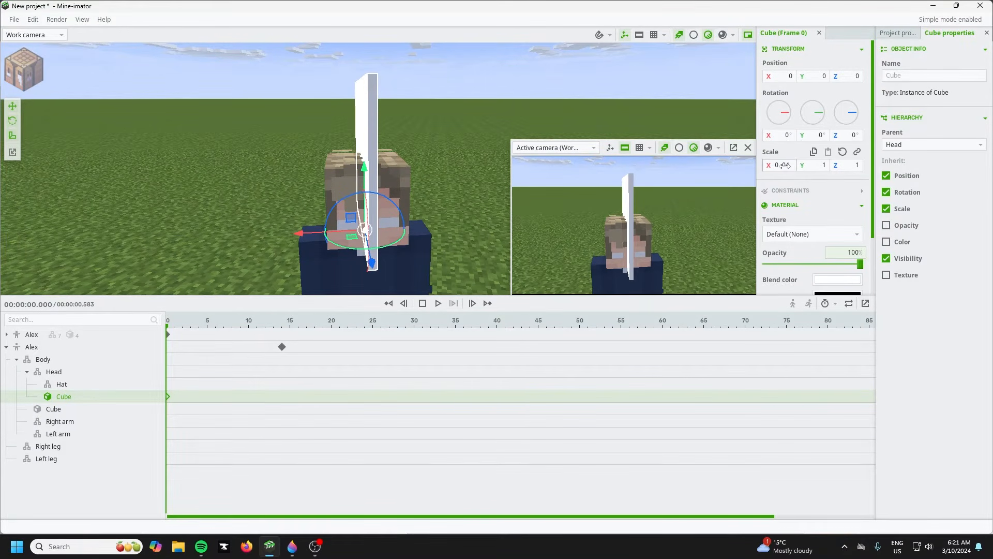
pyautogui.write('0.06')
pyautogui.press('Return')
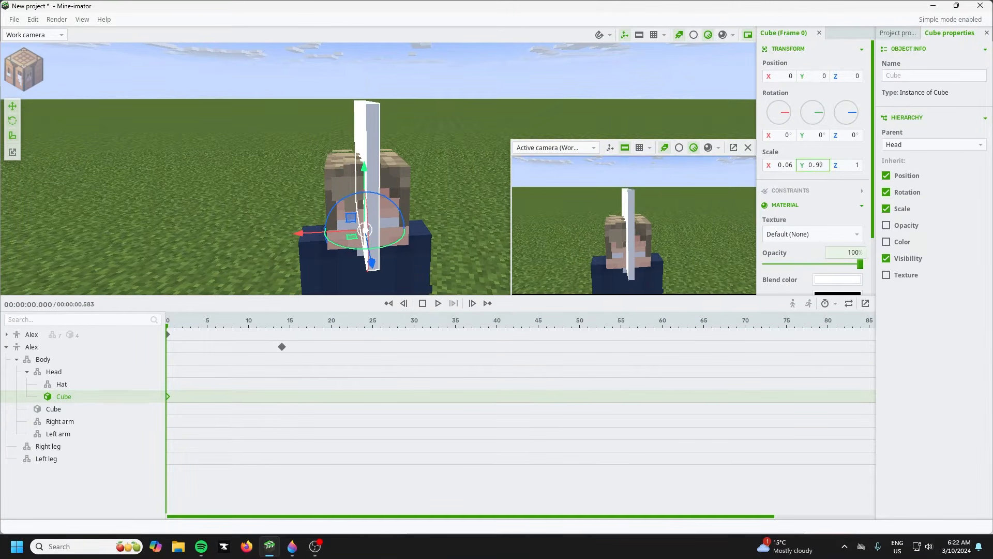
pyautogui.moveTo(811, 165); pyautogui.dragTo(786, 165)
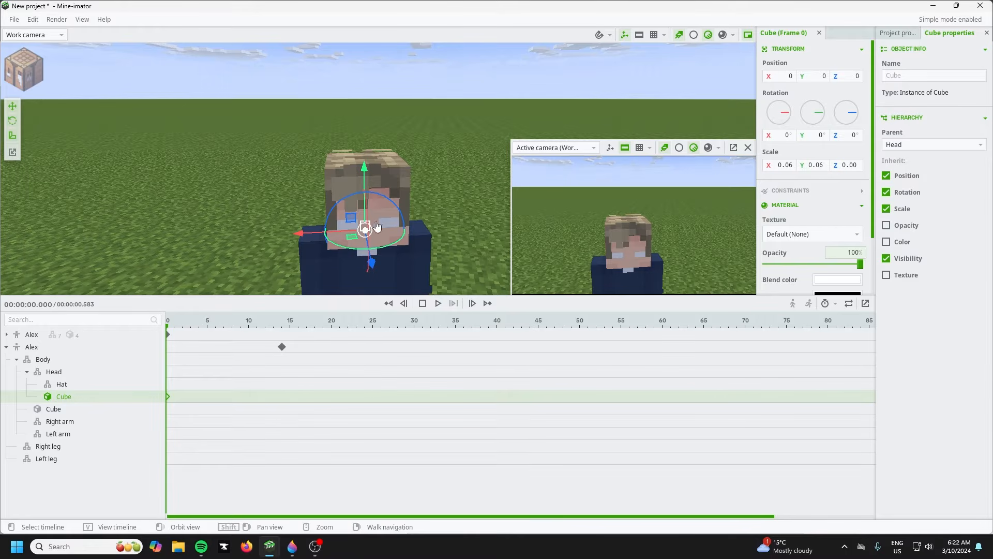
# Move the cube in front of the face over the inner half of one blank eye, at about X -1.4, Y 2.01, Z 4.18
pyautogui.click(374, 269)
pyautogui.moveTo(373, 269)
pyautogui.mouseDown(button='right')
pyautogui.moveTo(445, 285)
pyautogui.moveTo(365, 257)
pyautogui.mouseUp(button='right')
pyautogui.press('w')
pyautogui.press('a')
pyautogui.press('d')
pyautogui.moveTo(316, 213); pyautogui.dragTo(319, 213)
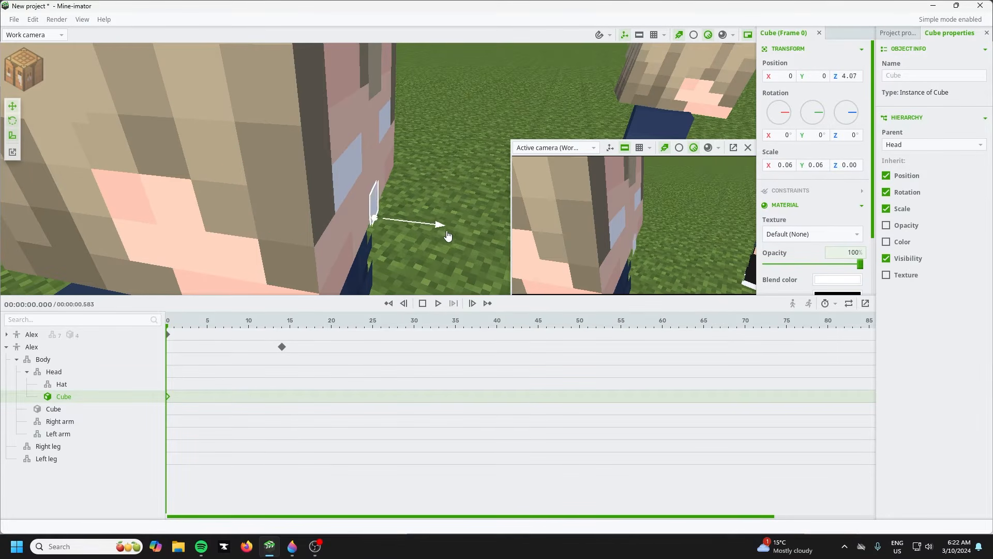
pyautogui.moveTo(443, 236); pyautogui.dragTo(443, 236)
pyautogui.moveTo(380, 164); pyautogui.dragTo(397, 113)
pyautogui.moveTo(397, 107)
pyautogui.mouseDown(button='right')
pyautogui.moveTo(336, 96)
pyautogui.moveTo(390, 106)
pyautogui.mouseUp(button='right')
pyautogui.press('d')
pyautogui.press('w')
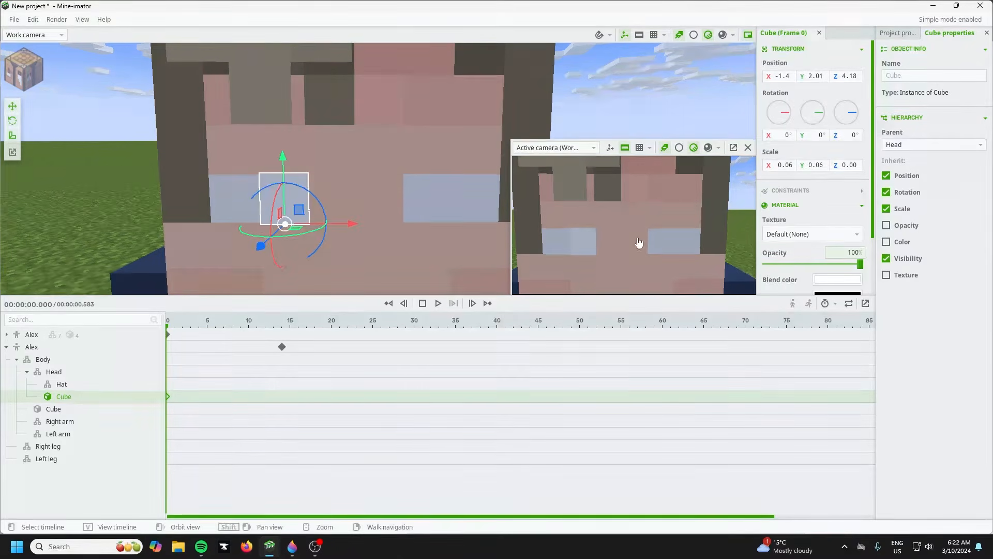
# Bring the eye cube closer to the face surface, to about Z 4.06, and deselect it
pyautogui.press('s')
pyautogui.moveTo(487, 140); pyautogui.dragTo(486, 162, button='right')
pyautogui.press('s')
pyautogui.press('w')
pyautogui.press('s')
pyautogui.press('w')
pyautogui.press('s')
pyautogui.press('w')
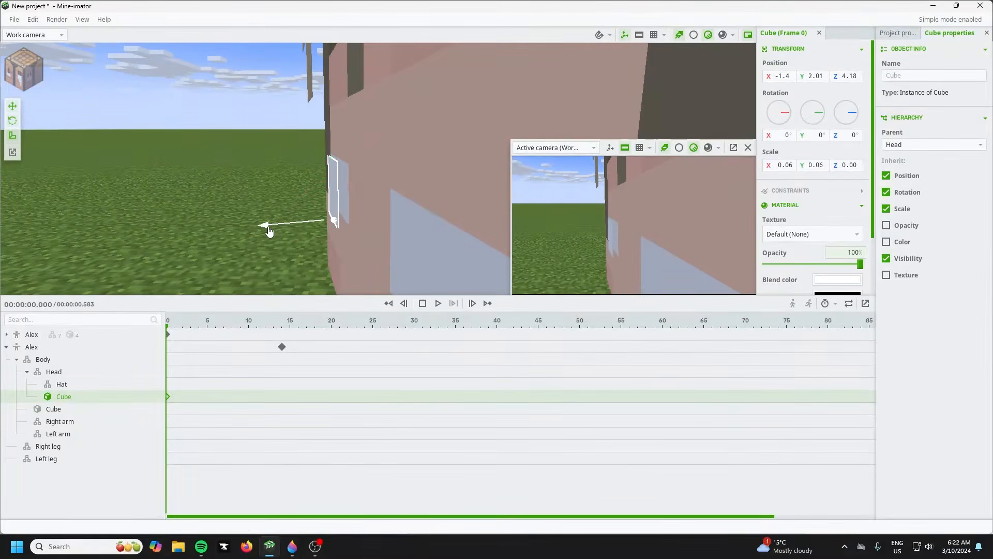
pyautogui.press('s')
pyautogui.moveTo(274, 232)
pyautogui.mouseDown(button='right')
pyautogui.moveTo(258, 231)
pyautogui.moveTo(300, 229)
pyautogui.moveTo(289, 231)
pyautogui.mouseUp(button='right')
pyautogui.press('w')
pyautogui.press('w')
pyautogui.press('s')
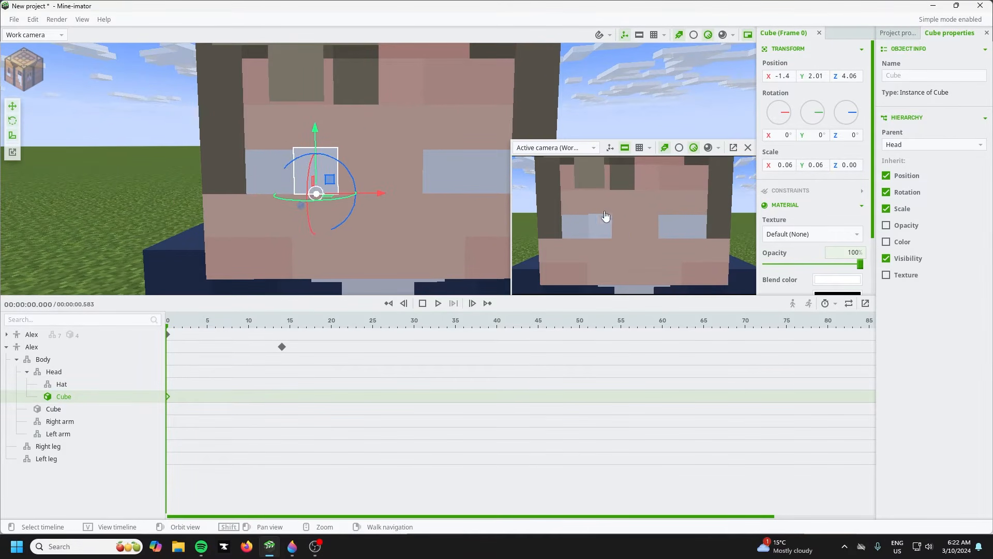
pyautogui.click(122, 121)
pyautogui.scroll(-5, 122, 121)
pyautogui.scroll(6, 123, 121)
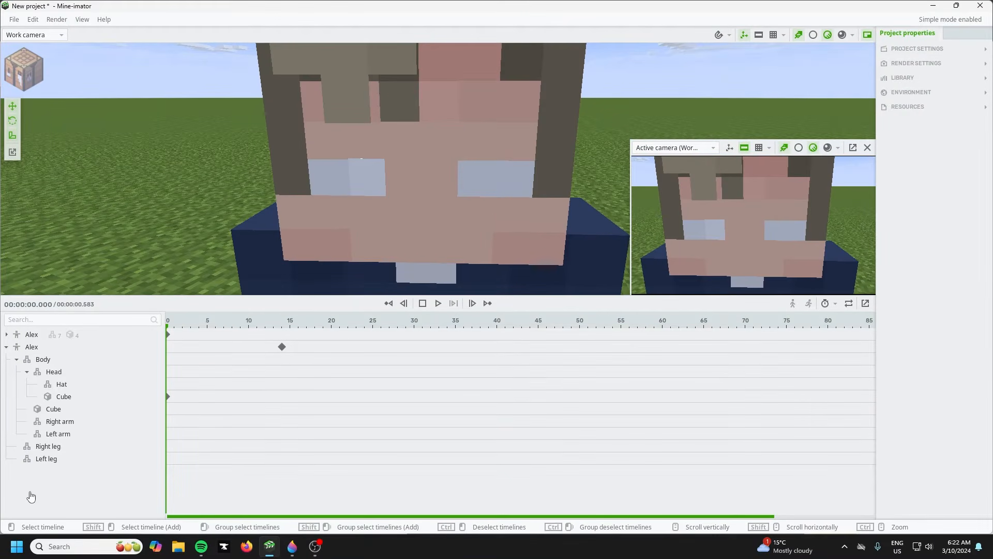
# Copy the eye colour's hex code from Paint 3D and set the cube's blend color to 0378ab in Mine-imator
pyautogui.click(63, 396)
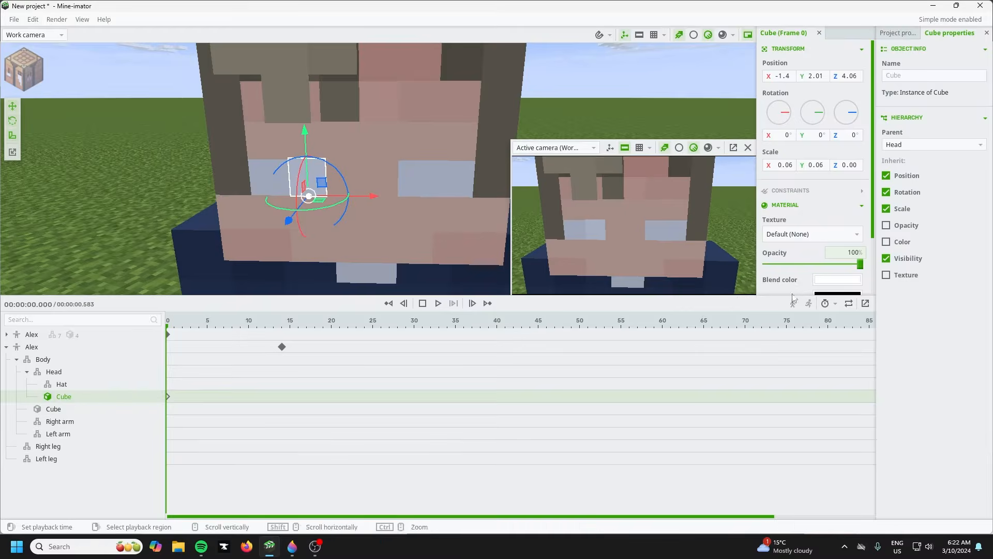
pyautogui.click(824, 282)
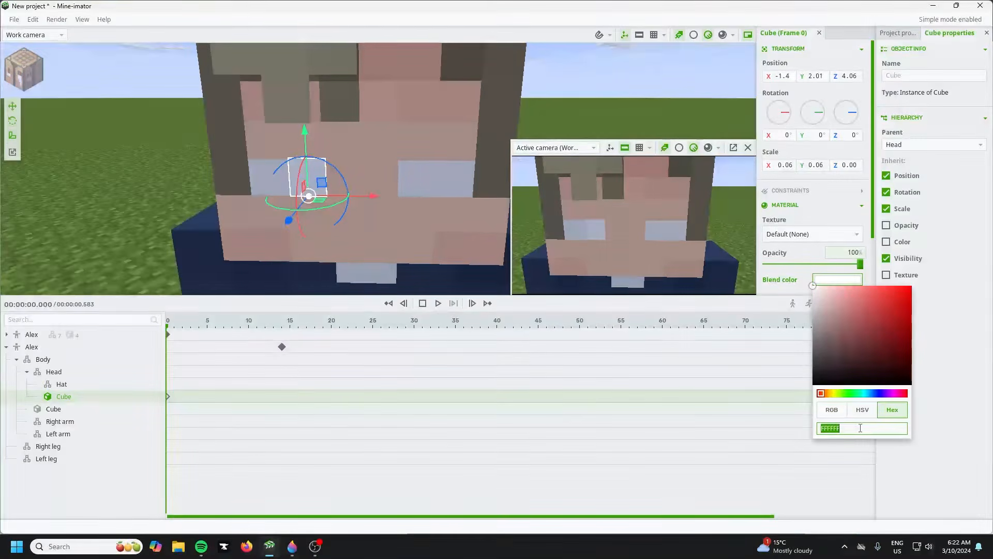
pyautogui.click(292, 547)
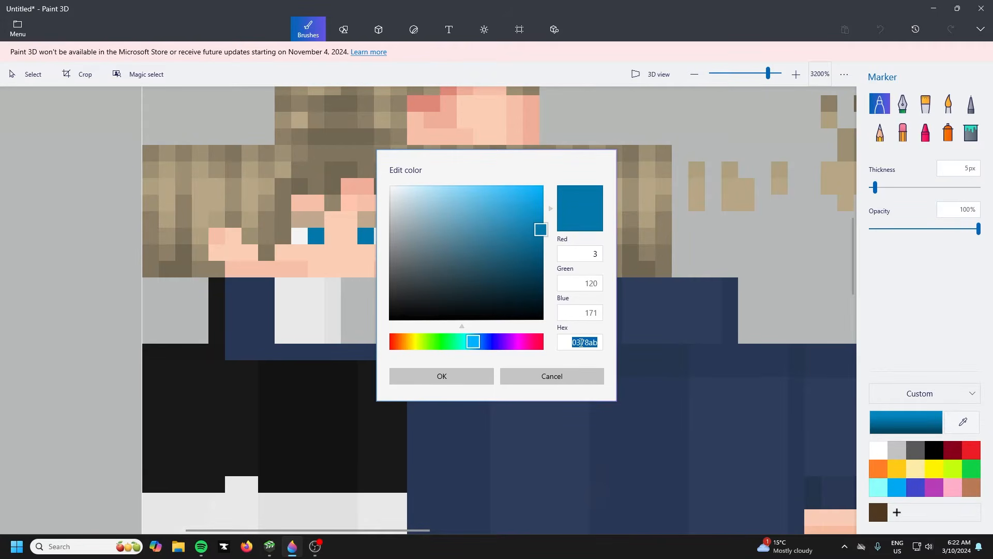
pyautogui.click(571, 312)
pyautogui.click(269, 546)
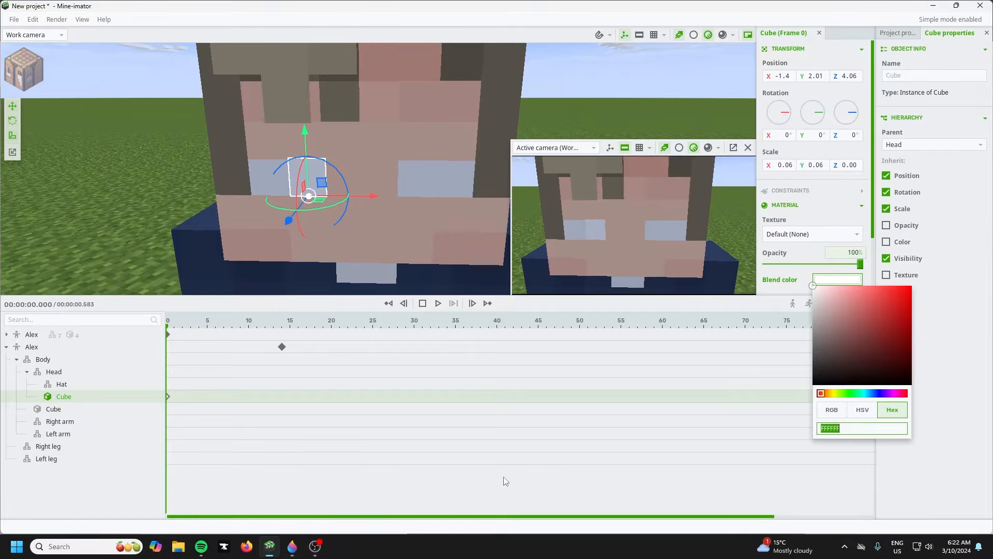
pyautogui.write('0378ab')
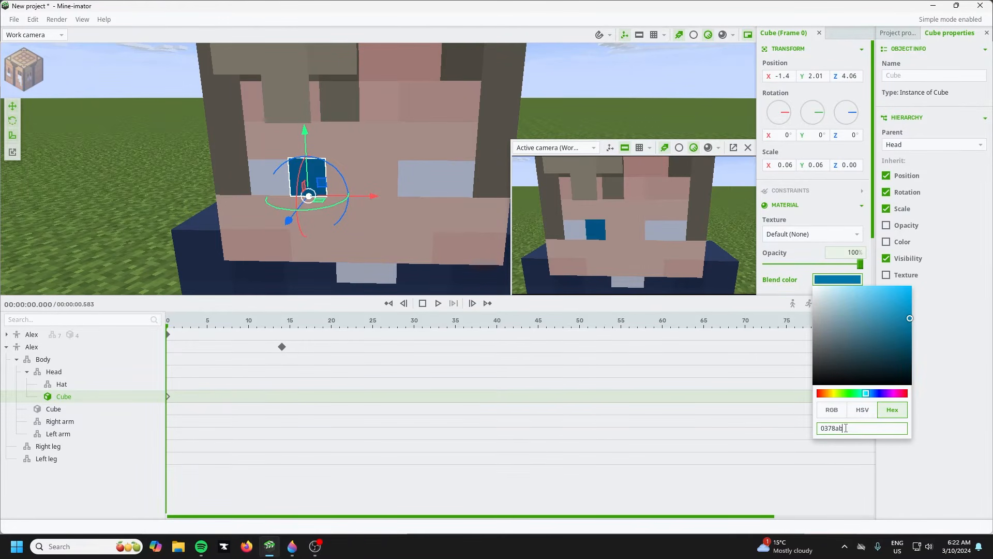
pyautogui.click(197, 154)
pyautogui.click(178, 184)
# Duplicate the blue eye cube and move the copy to the inner half of the other eye, at about X 1.46
pyautogui.rightClick(70, 396)
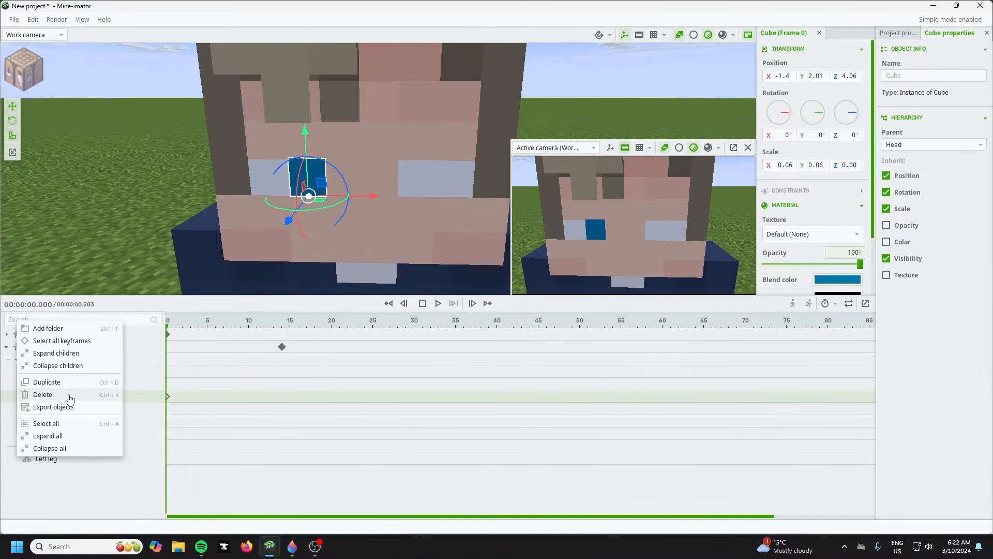
pyautogui.click(47, 382)
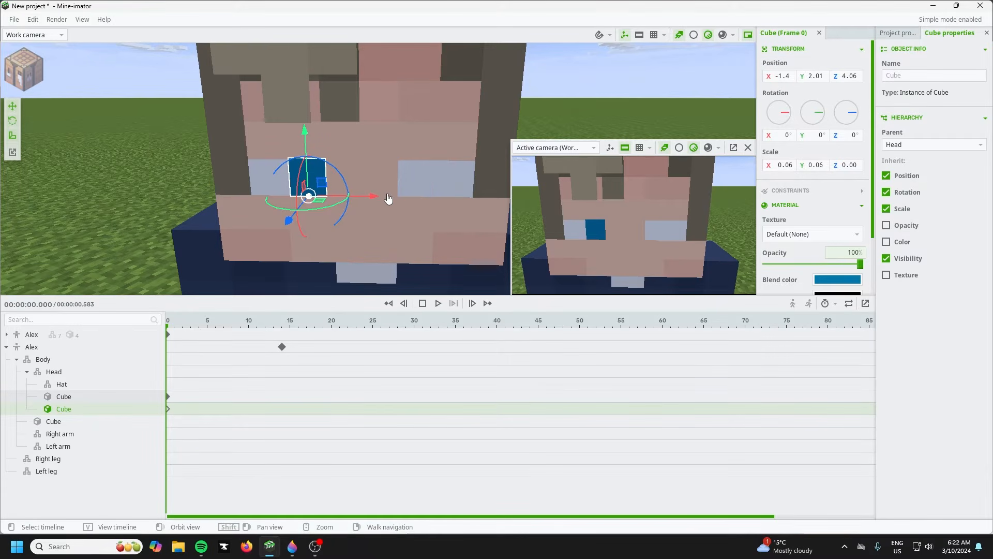
pyautogui.moveTo(375, 199); pyautogui.dragTo(482, 200)
pyautogui.click(177, 178)
pyautogui.moveTo(177, 178); pyautogui.dragTo(177, 165, button='right')
pyautogui.press('s')
pyautogui.press('w')
# At frame 10, shift the second eye cube outward to about X 2.54 and play the animation
pyautogui.click(247, 409)
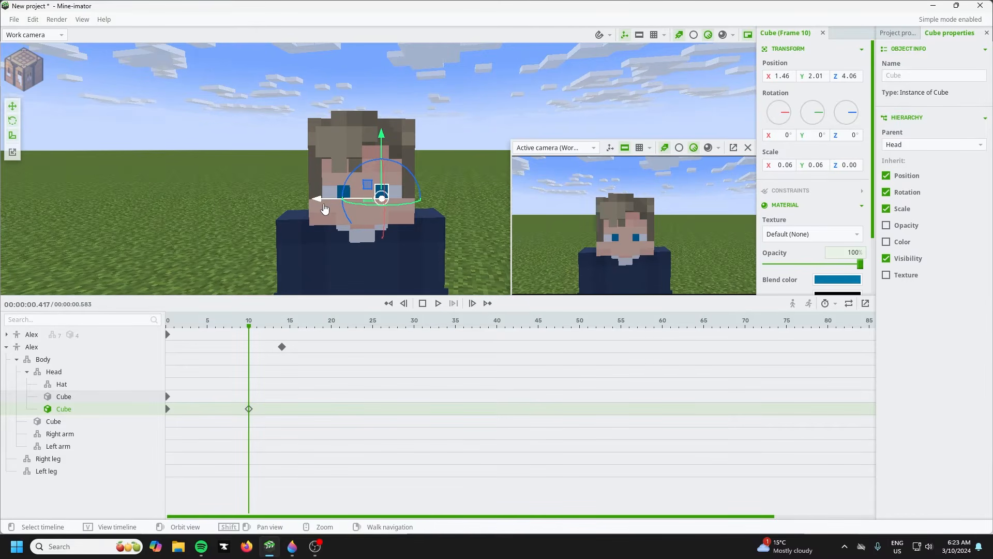
pyautogui.moveTo(327, 208); pyautogui.dragTo(337, 211)
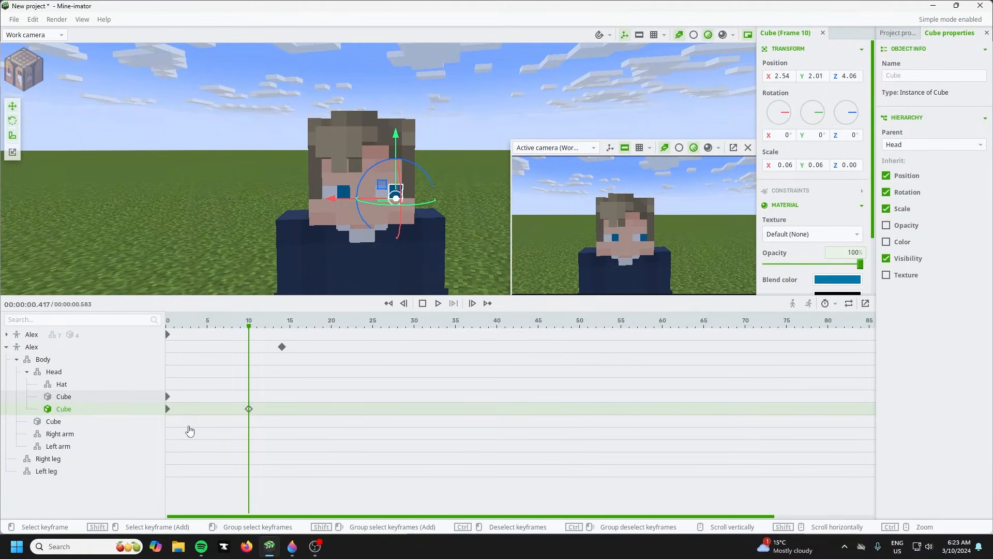
pyautogui.press('space')
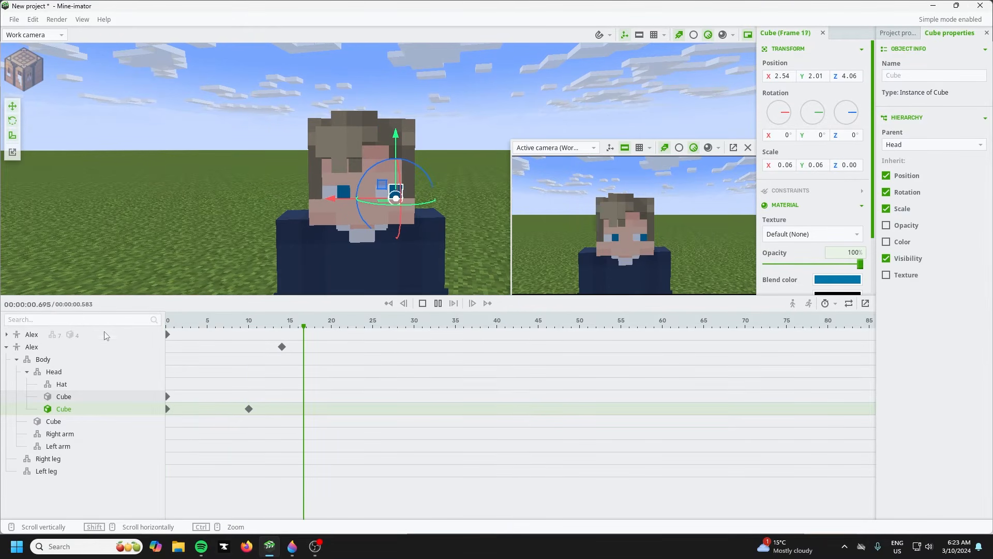
pyautogui.press('space')
# Set the transition of the second eye cube's frame 0 keyframe to Ease Out Cubic and play the animation
pyautogui.rightClick(169, 411)
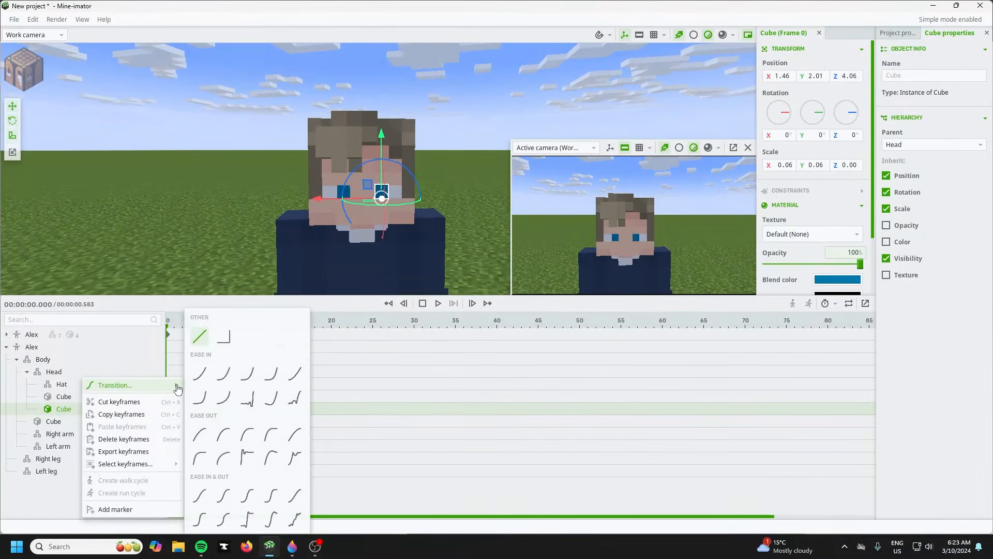
pyautogui.click(223, 343)
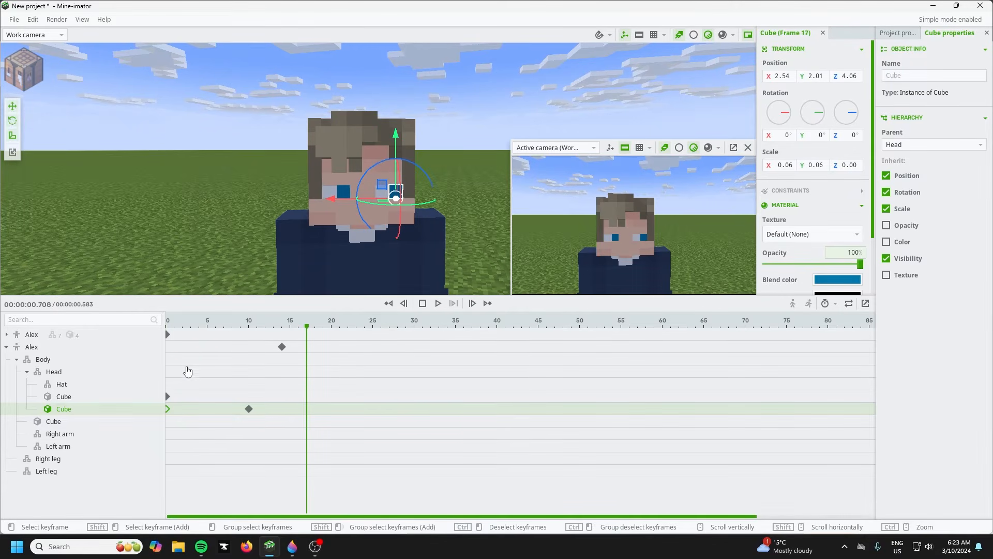
pyautogui.rightClick(168, 409)
pyautogui.moveTo(171, 385)
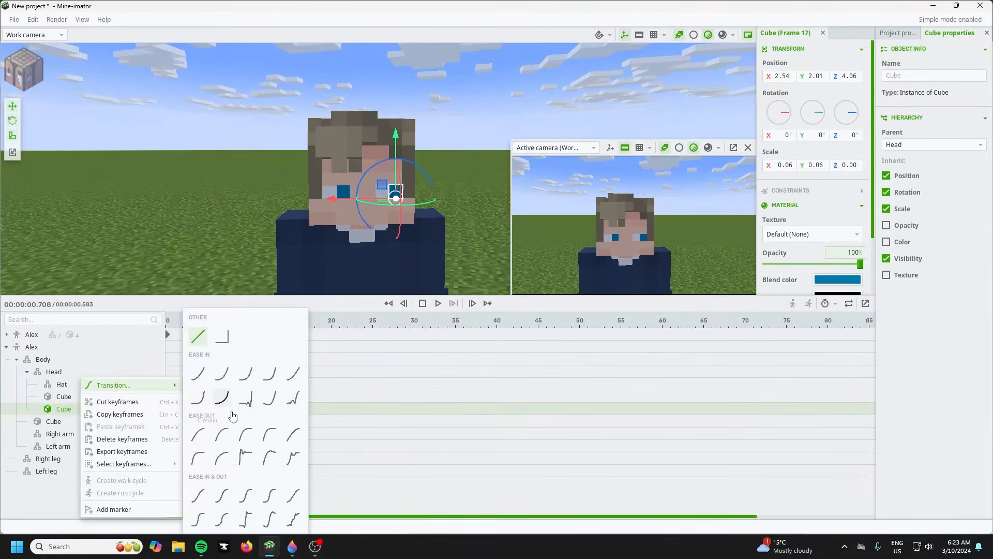
pyautogui.click(228, 437)
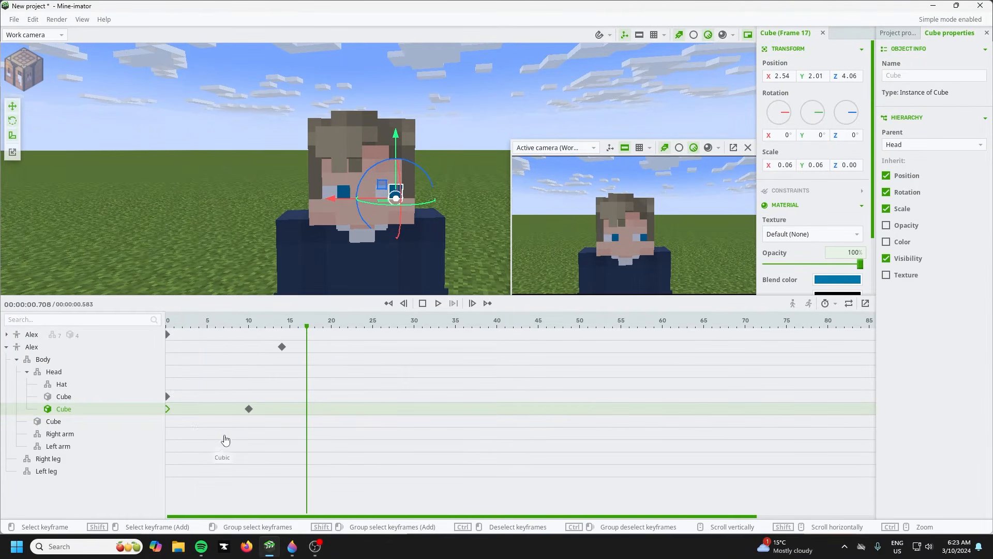
pyautogui.click(249, 409)
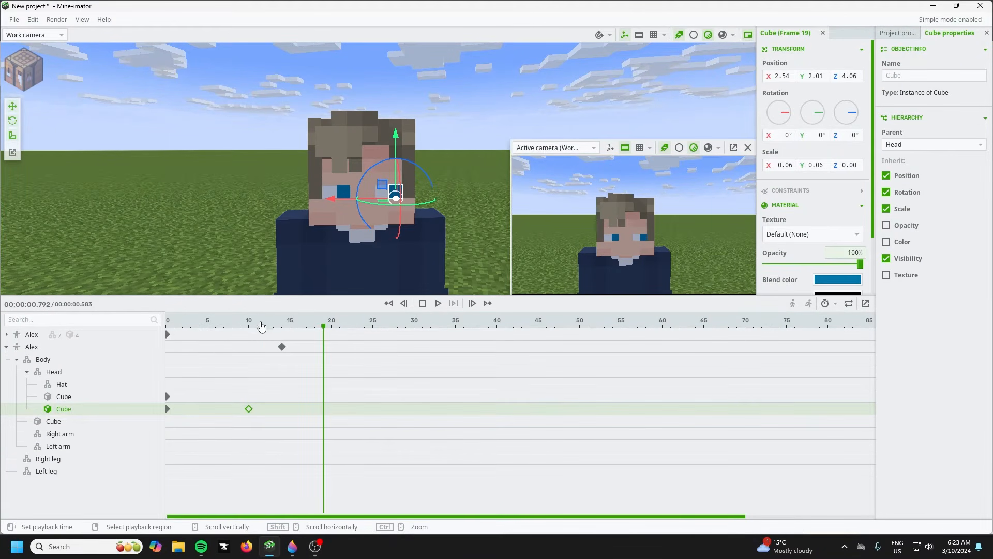
pyautogui.click(262, 334)
pyautogui.press('space')
pyautogui.press('space')
# Examine the first character's cube eyes and eyebrows up close from the side
pyautogui.moveTo(156, 81)
pyautogui.mouseDown(button='right')
pyautogui.moveTo(228, 81)
pyautogui.moveTo(176, 81)
pyautogui.moveTo(196, 81)
pyautogui.moveTo(160, 93)
pyautogui.moveTo(155, 81)
pyautogui.mouseUp(button='right')
pyautogui.press('a')
pyautogui.press('d')
pyautogui.press('w')
pyautogui.press('s')
pyautogui.press('w')
pyautogui.moveTo(197, 207); pyautogui.dragTo(165, 194, button='right')
pyautogui.press('a')
pyautogui.press('d')
pyautogui.press('a')
pyautogui.press('d')
pyautogui.moveTo(336, 209); pyautogui.dragTo(370, 207, button='right')
pyautogui.press('w')
pyautogui.moveTo(483, 194)
pyautogui.mouseDown(button='right')
pyautogui.moveTo(450, 194)
pyautogui.moveTo(464, 195)
pyautogui.mouseUp(button='right')
pyautogui.press('s')
pyautogui.press('w')
pyautogui.press('a')
pyautogui.press('w')
pyautogui.press('s')
pyautogui.press('d')
pyautogui.press('s')
pyautogui.press('w')
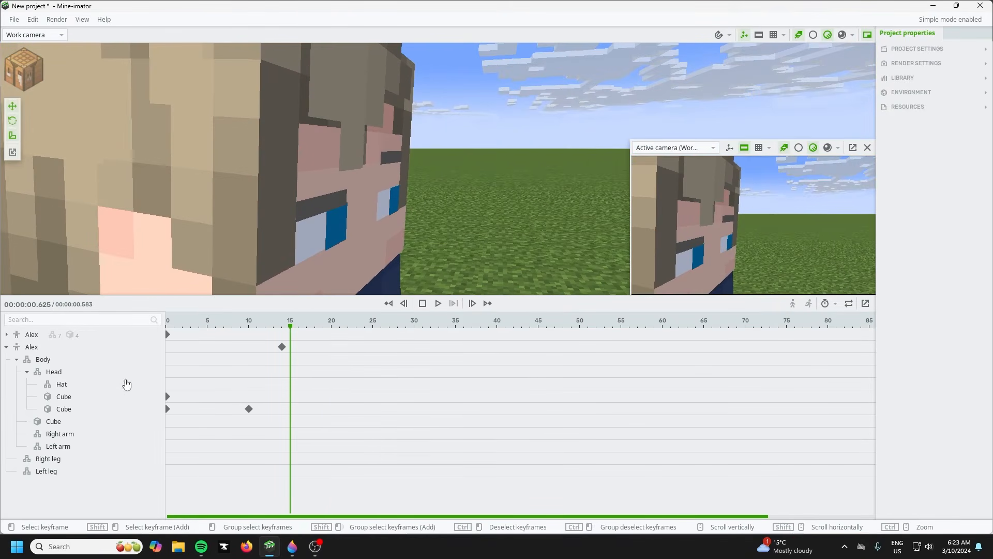
# Expand the first character's timeline and pull the eyebrow cube above its right eye forward to about Z 4.56 at frame 15
pyautogui.click(6, 334)
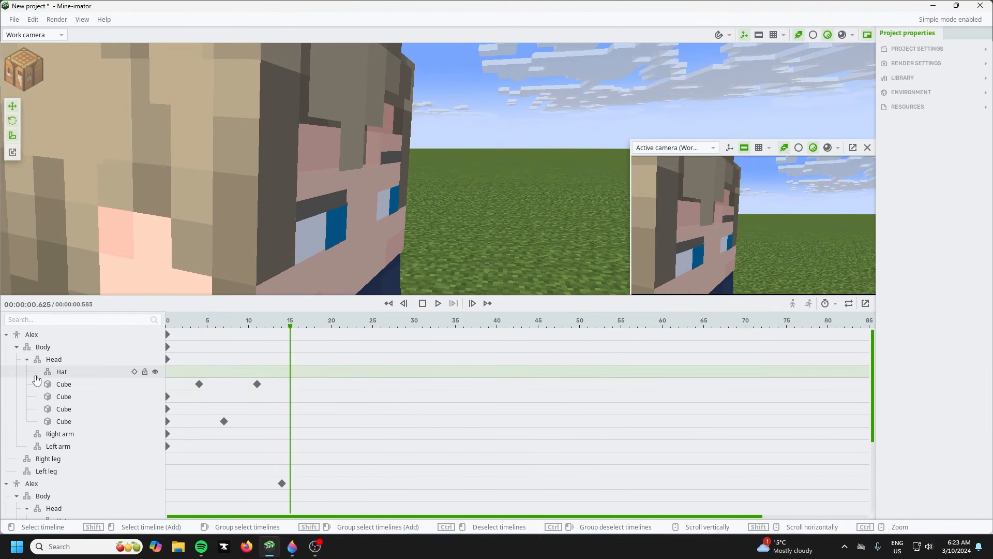
pyautogui.click(64, 409)
pyautogui.click(64, 396)
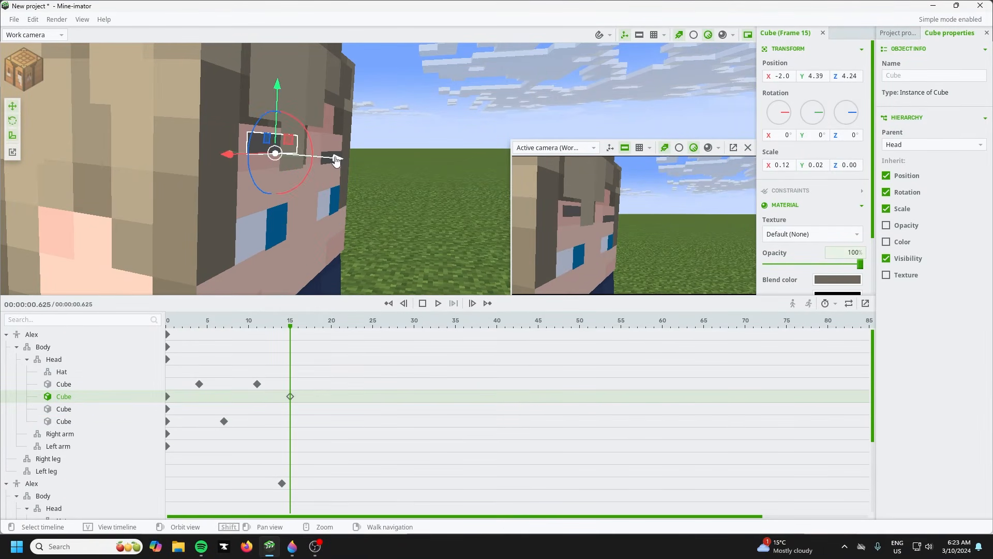
pyautogui.press('s')
pyautogui.moveTo(349, 162); pyautogui.dragTo(310, 161, button='right')
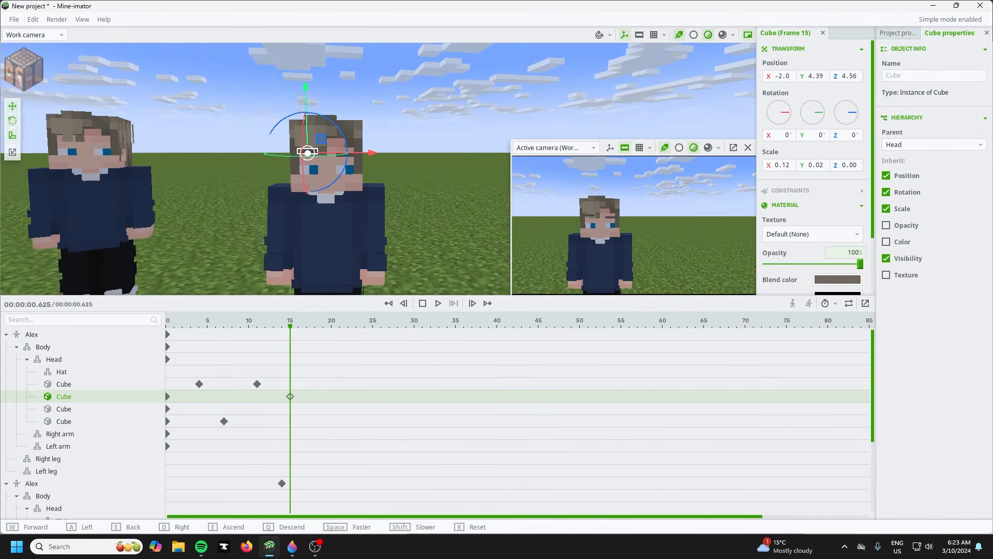
pyautogui.click(398, 150)
pyautogui.press('w')
pyautogui.moveTo(398, 150); pyautogui.dragTo(399, 142, button='right')
pyautogui.press('w')
pyautogui.press('a')
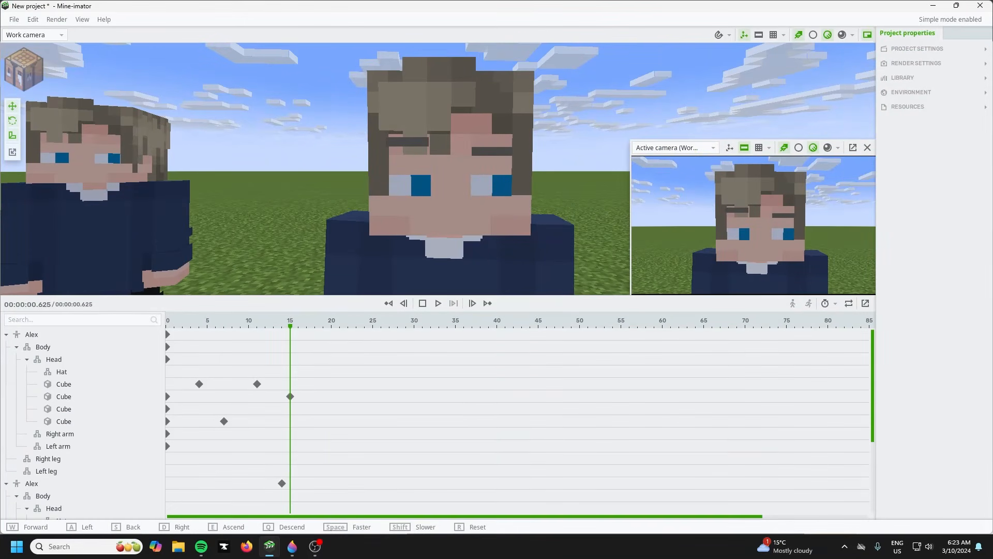
# Inspect the first character's other eyebrow cube and compare the faces of both characters
pyautogui.click(57, 384)
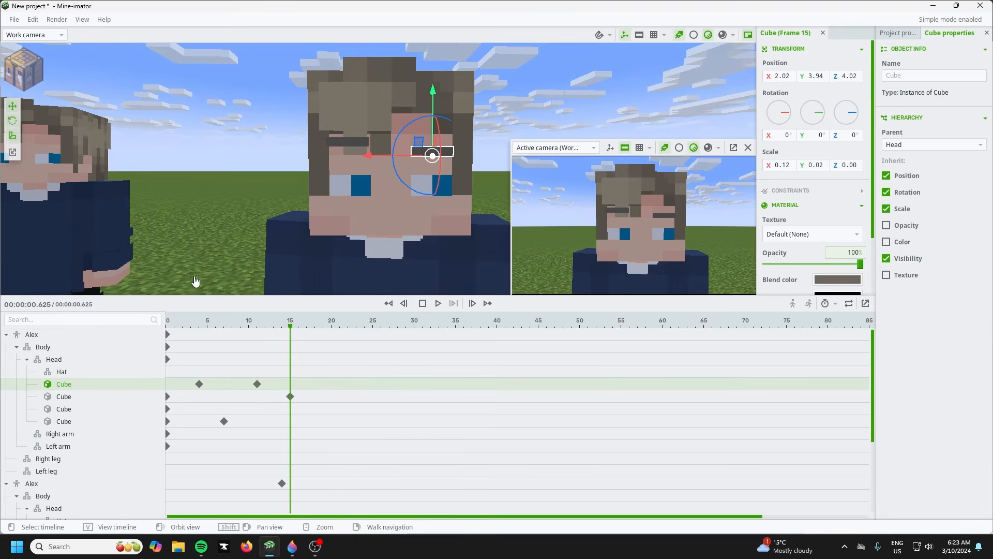
pyautogui.click(130, 396)
pyautogui.moveTo(150, 226); pyautogui.dragTo(215, 212, button='middle')
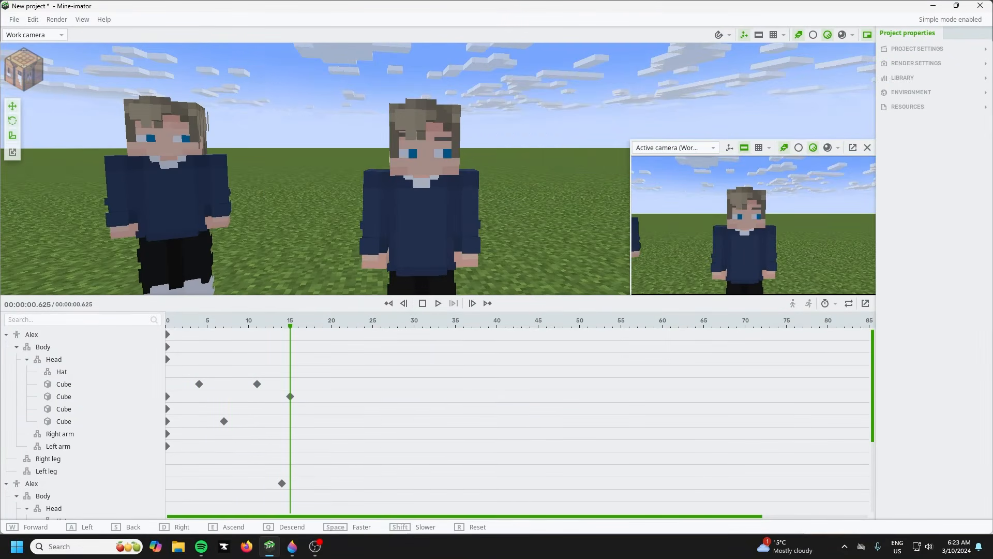
pyautogui.press('s')
pyautogui.press('d')
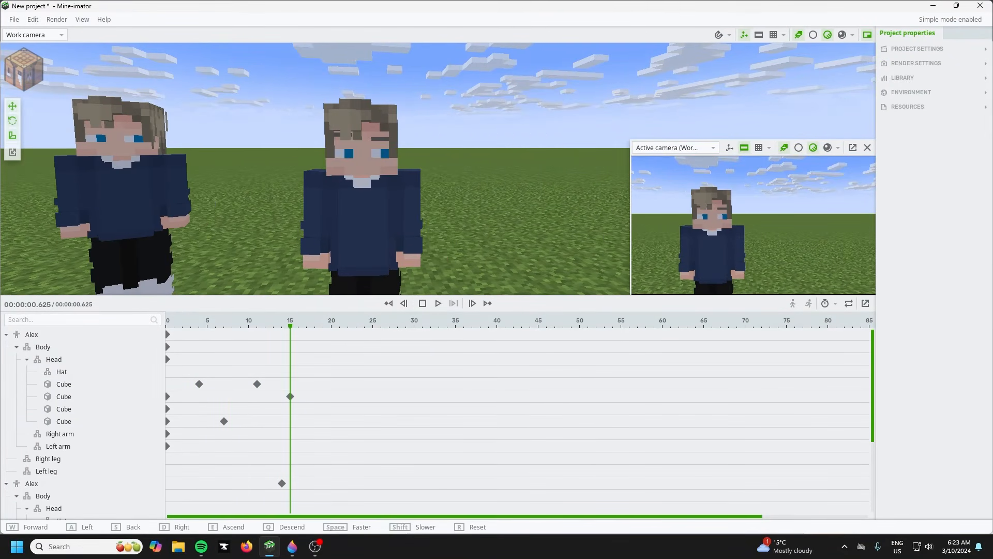
pyautogui.press('s')
pyautogui.moveTo(410, 132); pyautogui.dragTo(405, 138, button='right')
pyautogui.press('d')
pyautogui.press('w')
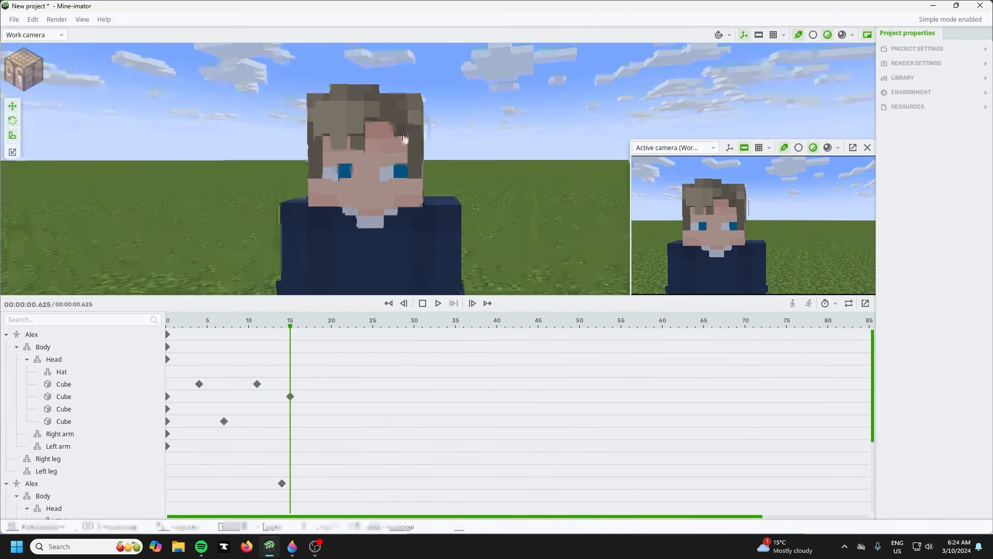
# Duplicate the first character's right eyebrow cube and parent the copy to the second character's Head
pyautogui.click(65, 408)
pyautogui.rightClick(67, 412)
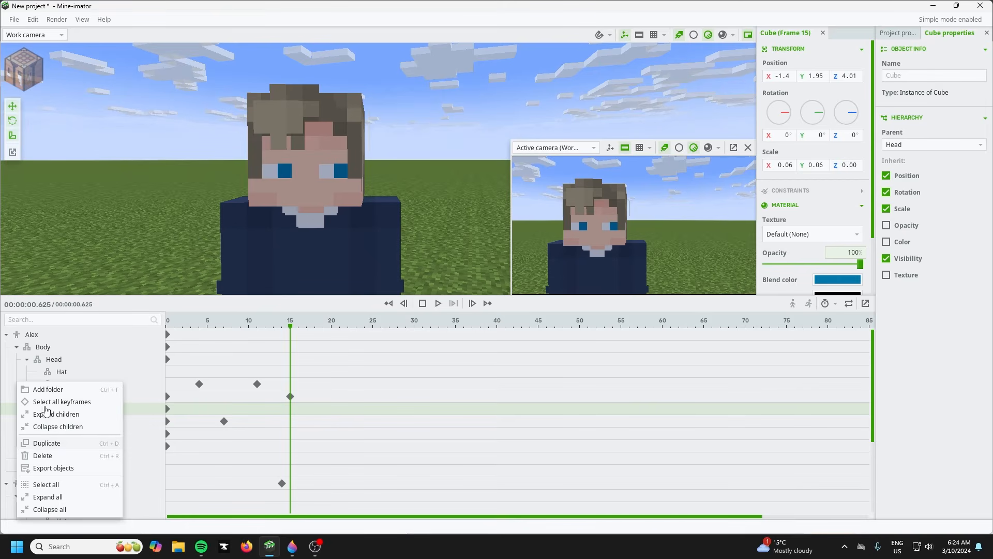
pyautogui.click(62, 366)
pyautogui.click(62, 398)
pyautogui.rightClick(61, 406)
pyautogui.click(47, 443)
pyautogui.scroll(-4, 61, 417)
pyautogui.moveTo(60, 335); pyautogui.dragTo(83, 430)
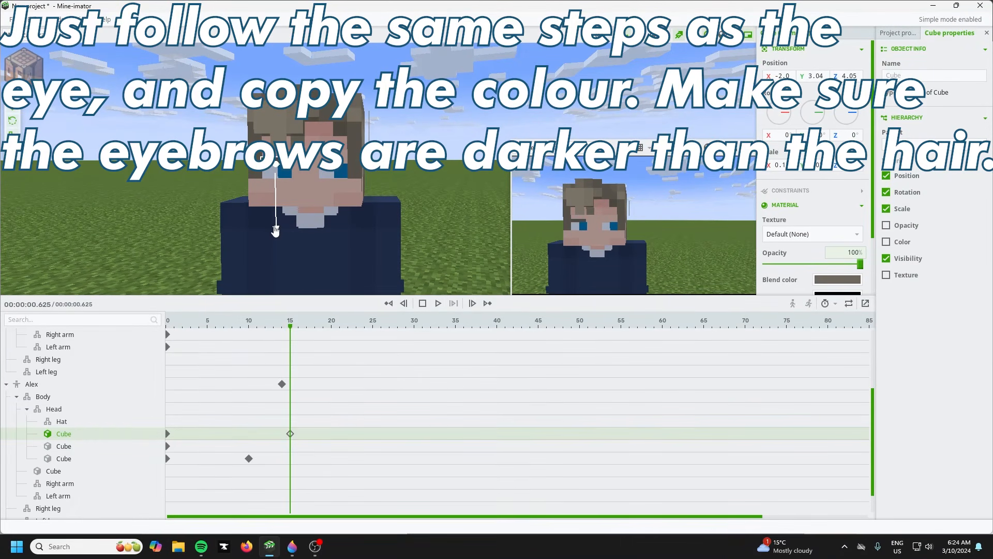
# Duplicate the second character's eyebrow cube at frame 15 and place the copy above the other eye
pyautogui.rightClick(63, 434)
pyautogui.click(41, 438)
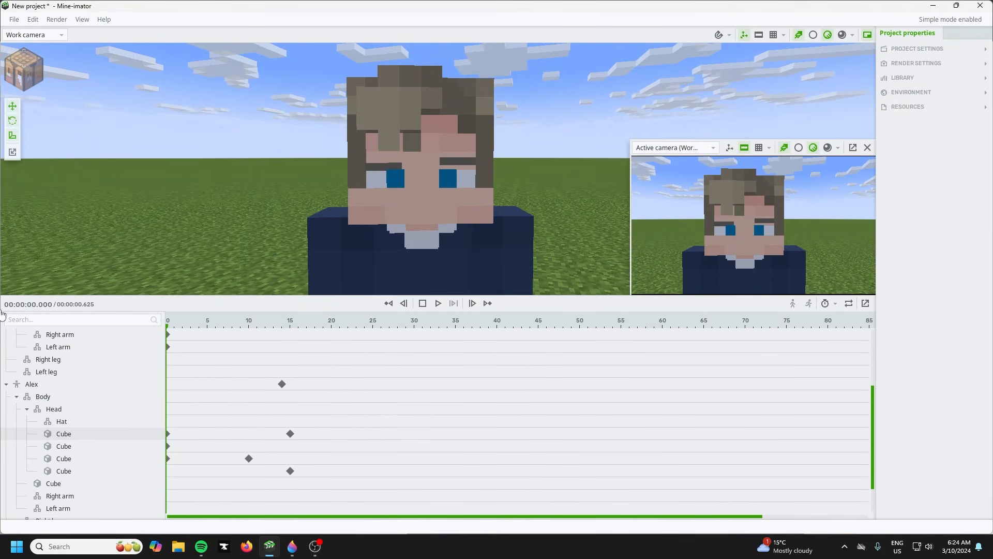
# Examine the second character's finished cube eyes and eyebrows up close from the side and from the front
pyautogui.press('s')
pyautogui.moveTo(247, 93); pyautogui.dragTo(344, 124, button='right')
pyautogui.press('a')
pyautogui.press('w')
pyautogui.press('s')
pyautogui.press('w')
pyautogui.press('s')
pyautogui.press('w')
pyautogui.press('a')
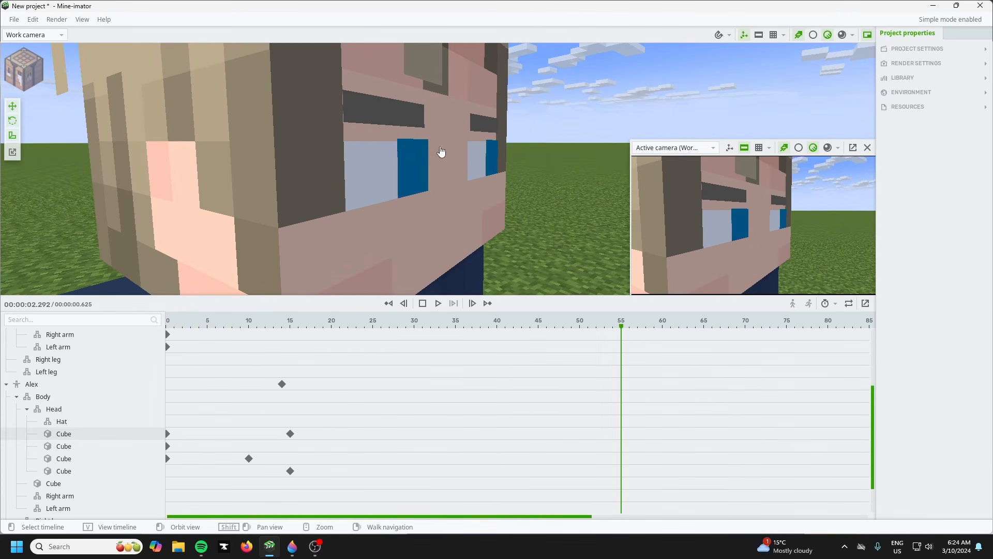
pyautogui.moveTo(416, 147); pyautogui.dragTo(318, 151, button='right')
pyautogui.press('w')
pyautogui.press('s')
pyautogui.press('s')
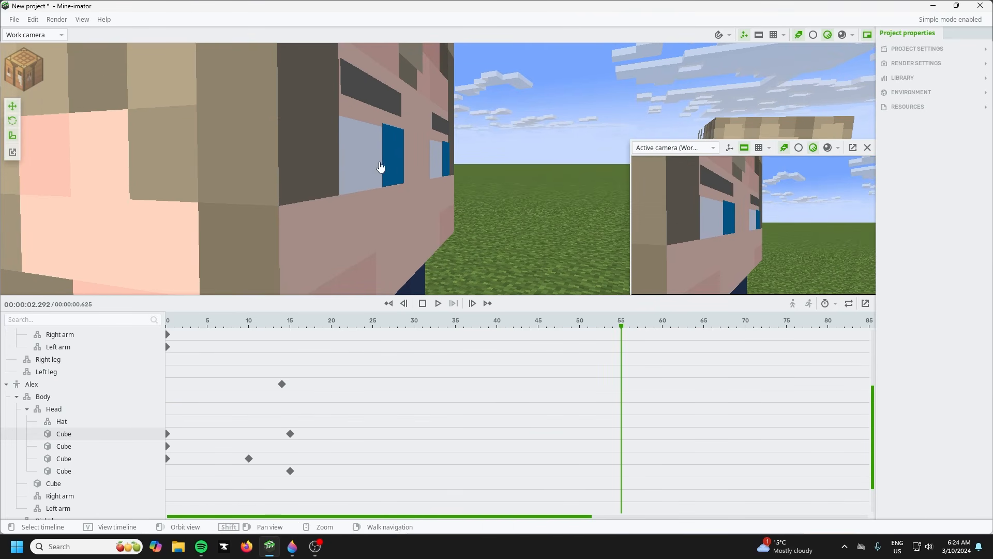
pyautogui.press('s')
pyautogui.moveTo(407, 140)
pyautogui.mouseDown(button='right')
pyautogui.moveTo(393, 142)
pyautogui.moveTo(421, 145)
pyautogui.moveTo(405, 147)
pyautogui.mouseUp(button='right')
pyautogui.press('w')
pyautogui.press('s')
pyautogui.press('w')
pyautogui.press('s')
pyautogui.press('s')
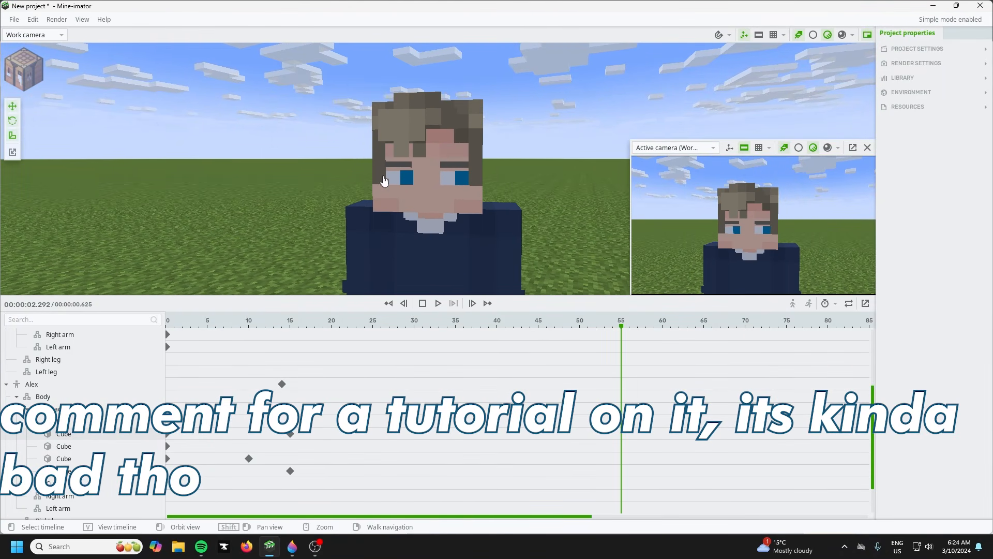
pyautogui.click(42, 384)
pyautogui.rightClick(43, 385)
pyautogui.click(264, 187)
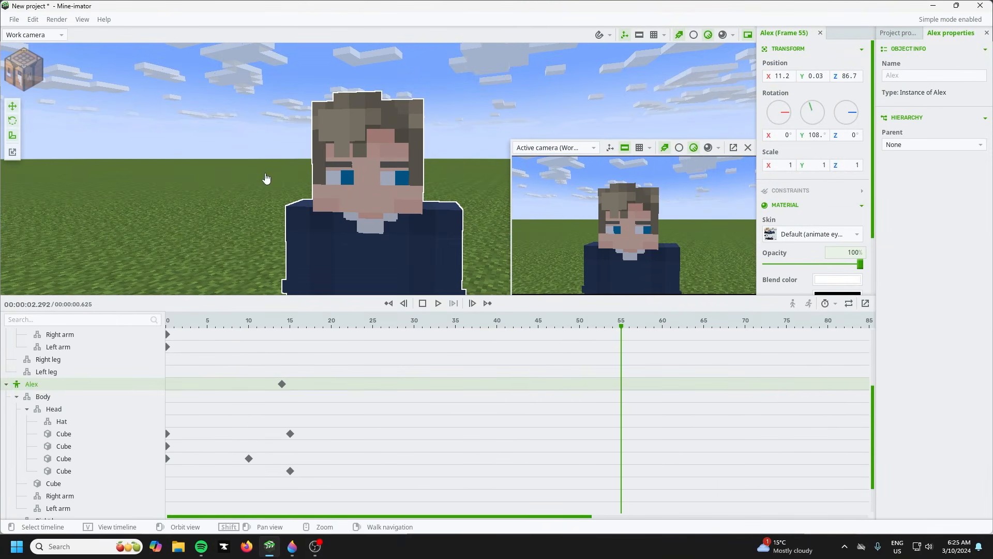
pyautogui.click(267, 174)
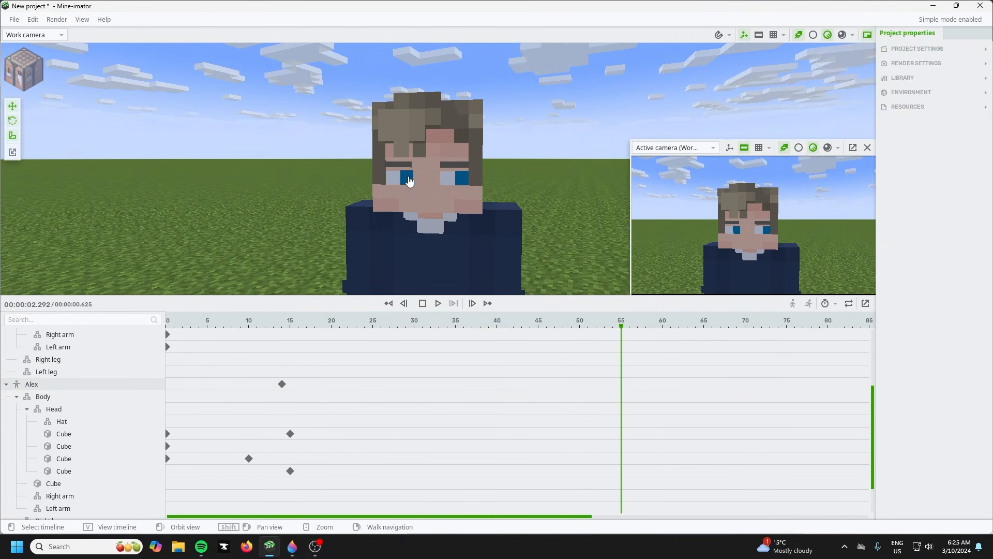